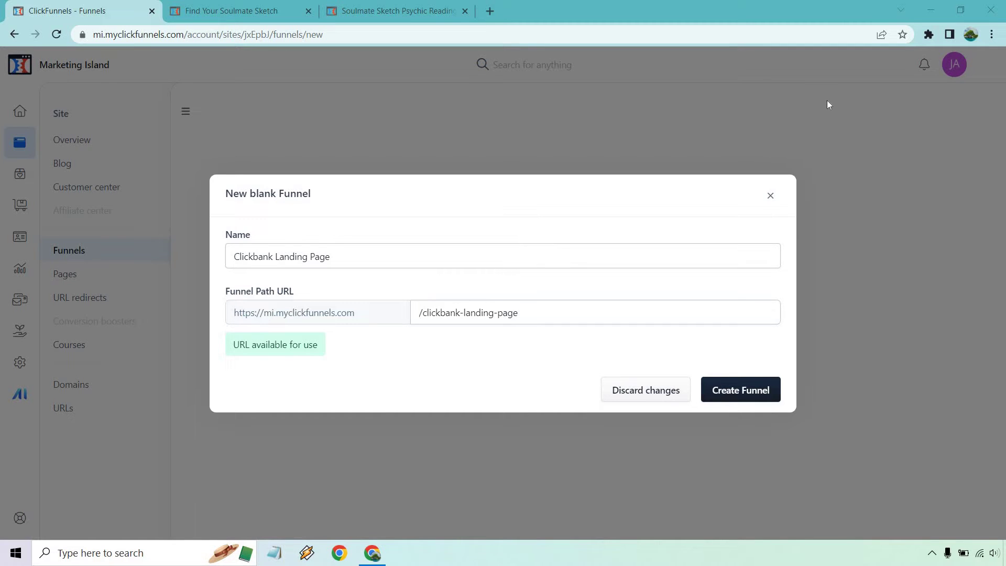
Create the Clickbank Landing Page funnel, then set its domain to mi.myclickfunnels.com and turn test mode off
{"action": "left_click", "coordinate": [753, 393]}
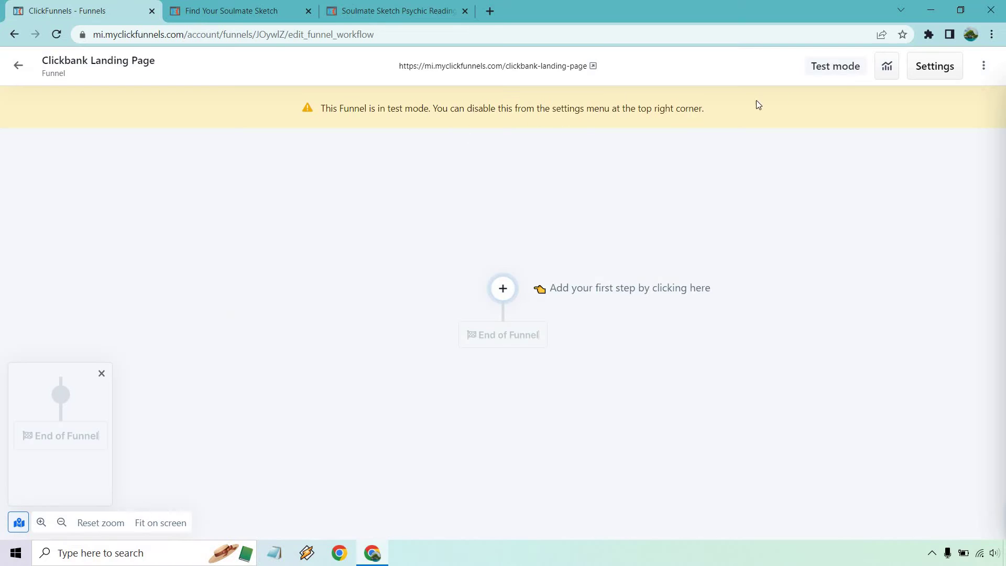
{"action": "left_click", "coordinate": [934, 72]}
{"action": "left_click", "coordinate": [364, 279]}
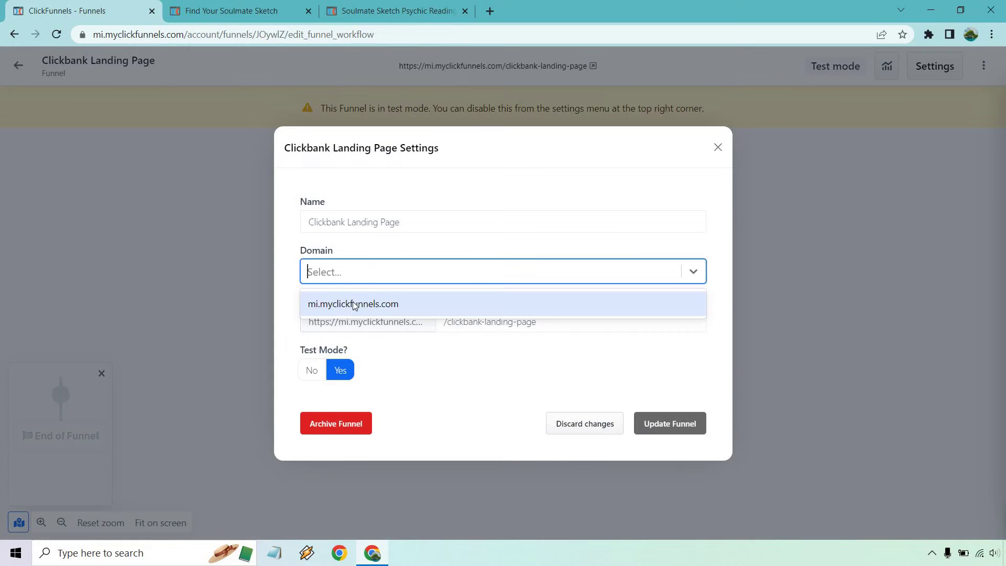
{"action": "left_click", "coordinate": [353, 302]}
{"action": "left_click", "coordinate": [313, 370]}
{"action": "left_click", "coordinate": [676, 426]}
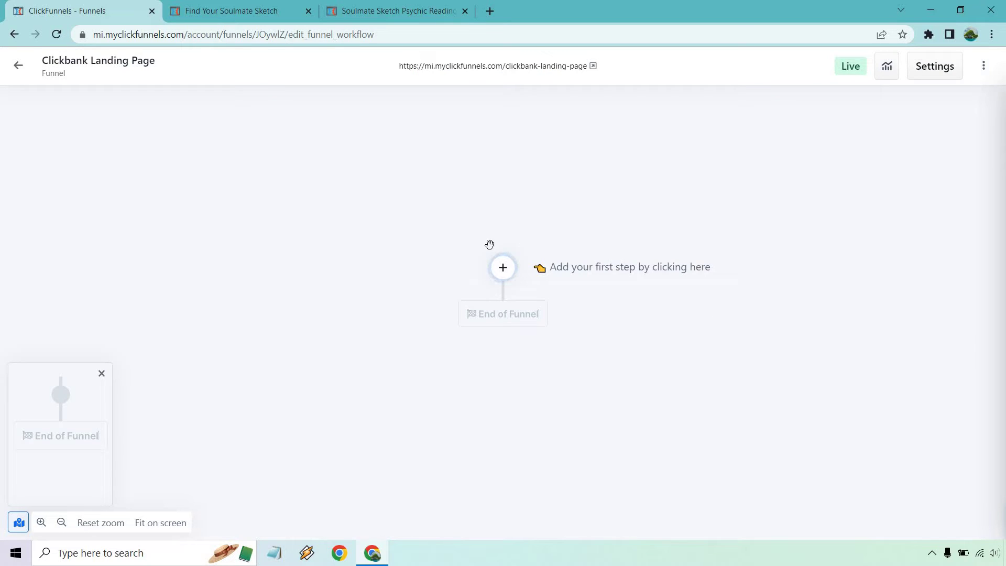
Add a page as the funnel's first step, based on the existing funnel page Number 2
{"action": "left_click", "coordinate": [503, 268]}
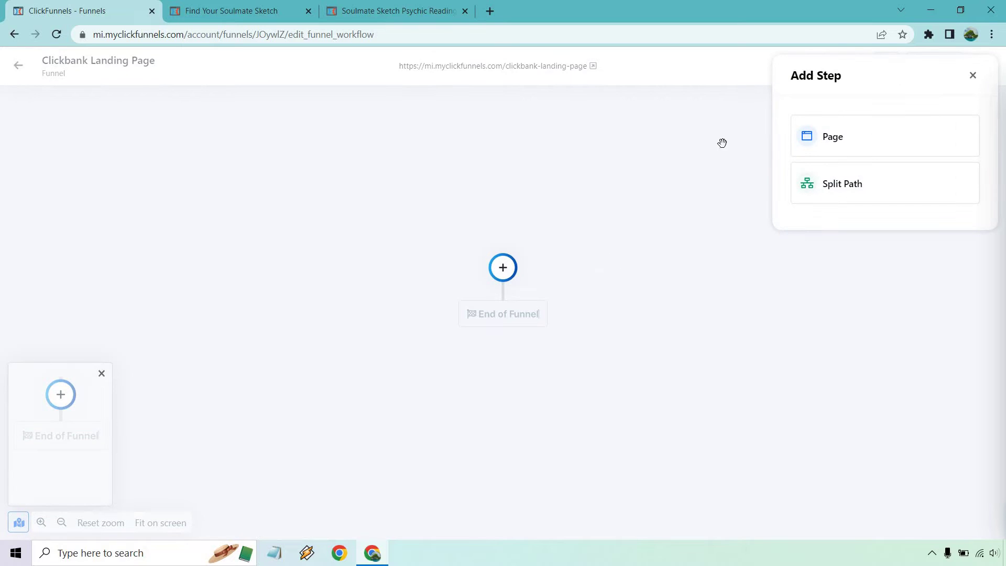
{"action": "left_click", "coordinate": [857, 137]}
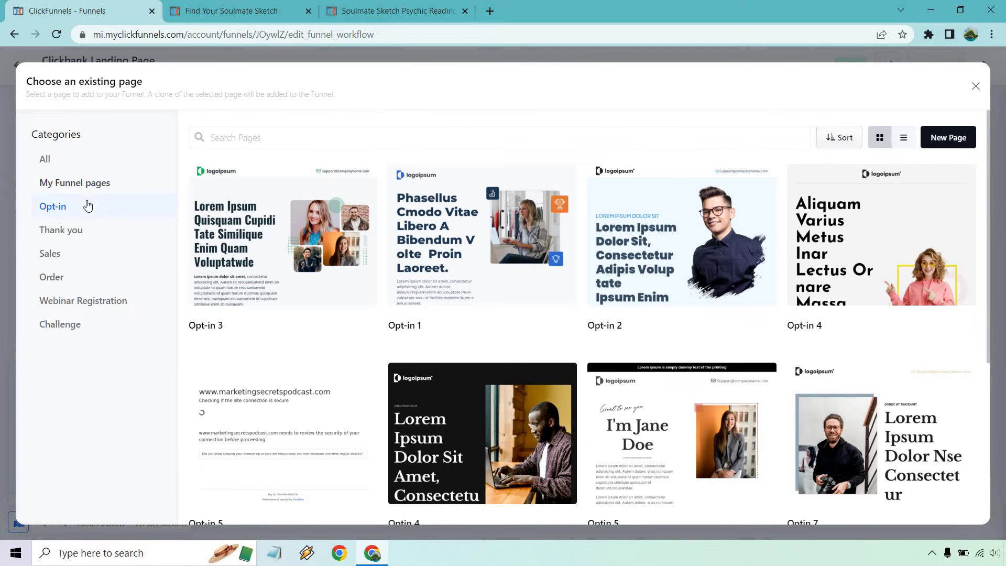
{"action": "left_click", "coordinate": [86, 187]}
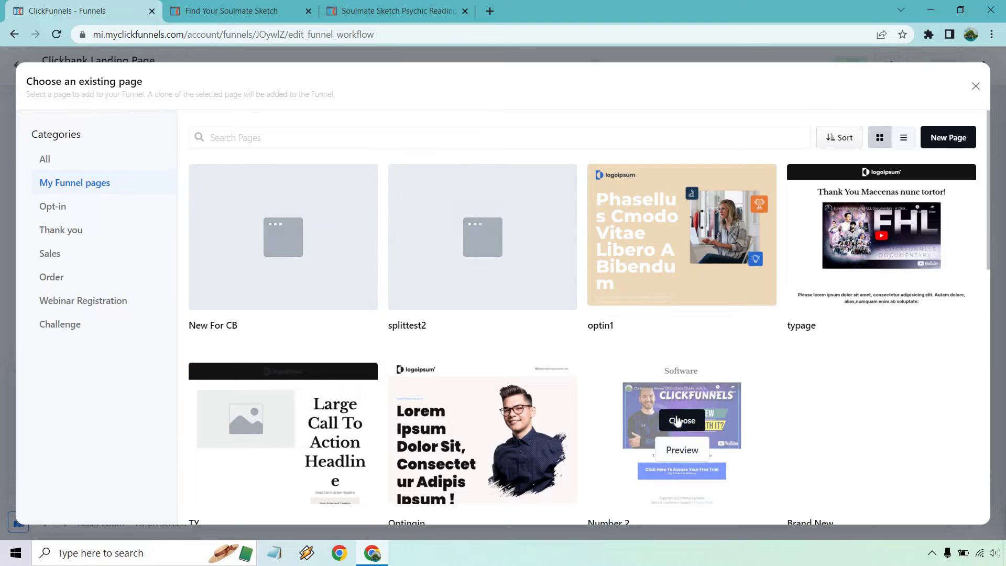
{"action": "left_click", "coordinate": [677, 419]}
{"action": "scroll", "coordinate": [668, 281], "scroll_direction": "down", "scroll_amount": 2}
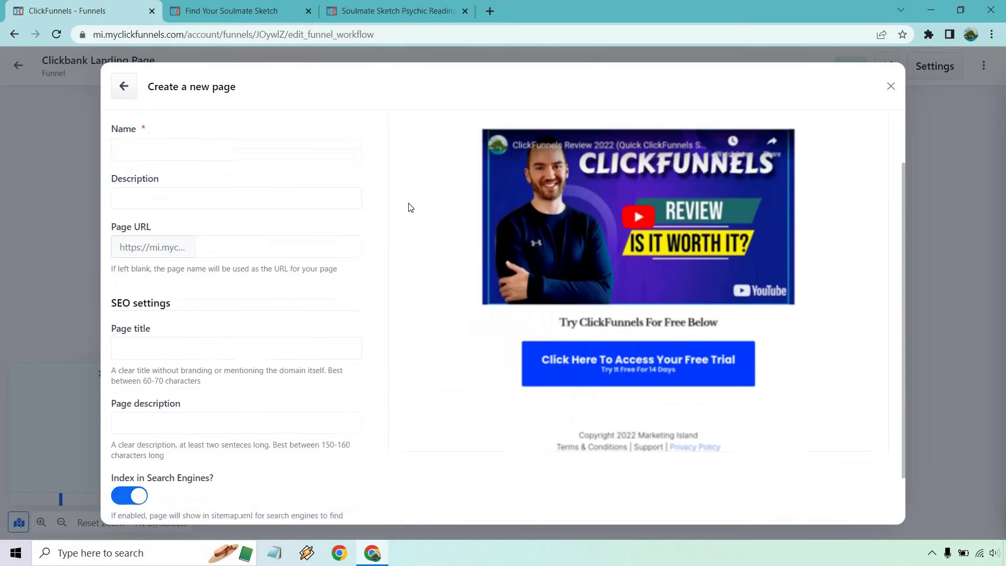
{"action": "scroll", "coordinate": [366, 202], "scroll_direction": "up", "scroll_amount": 3}
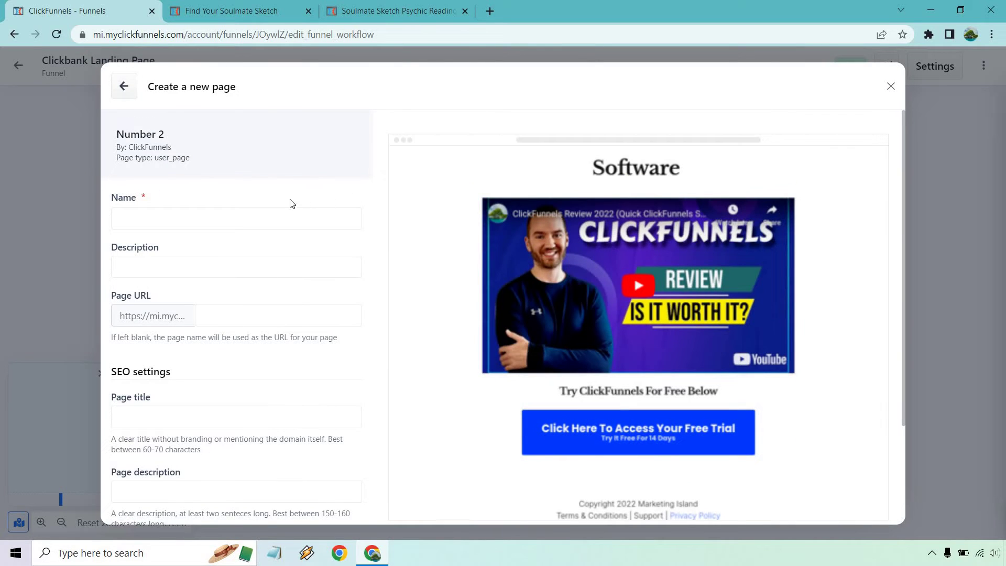
Name the new page Sketch and create it with the remaining settings left at their defaults
{"action": "left_click", "coordinate": [267, 212]}
{"action": "type", "text": "Sketch"}
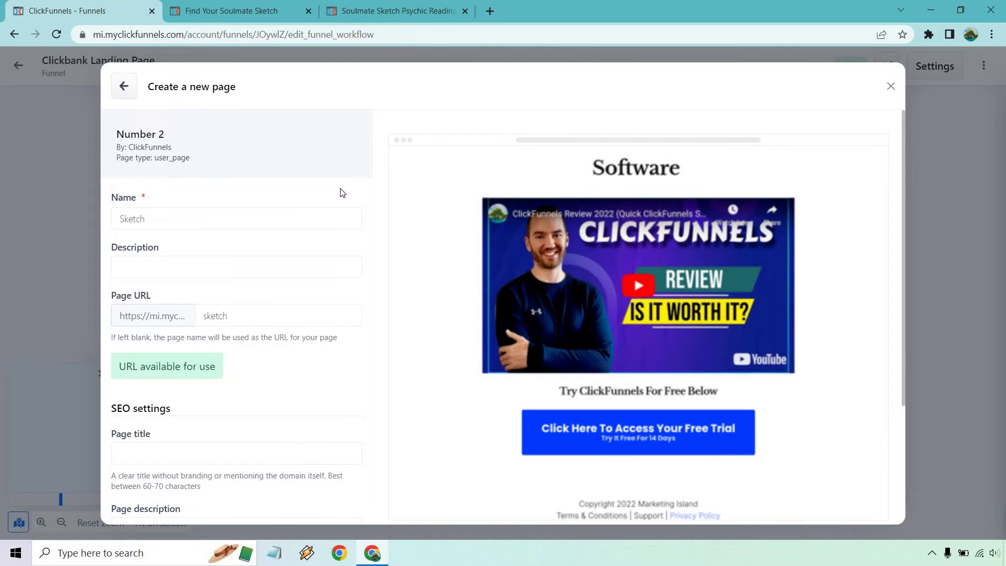
{"action": "scroll", "coordinate": [343, 262], "scroll_direction": "down", "scroll_amount": 3}
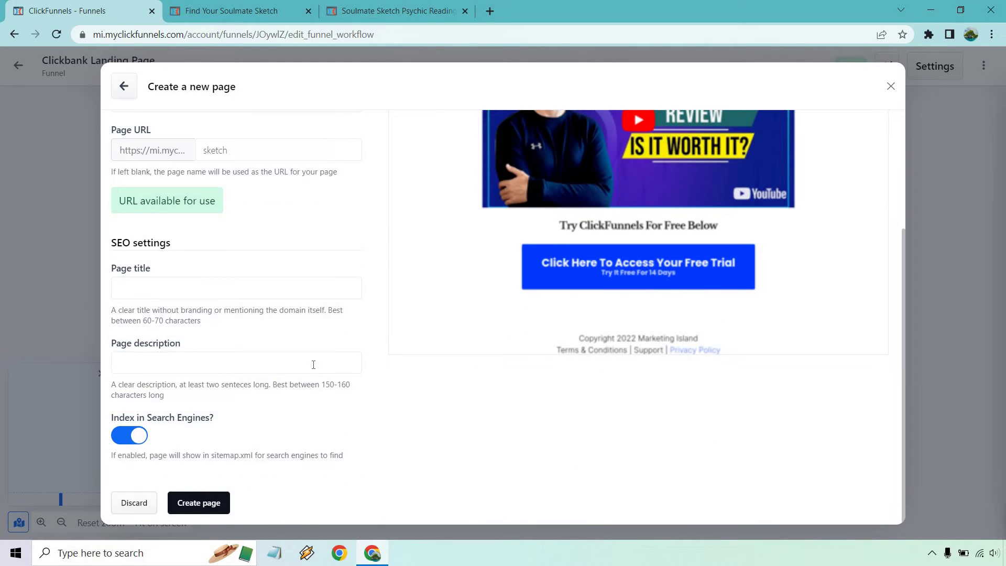
{"action": "left_click", "coordinate": [210, 502]}
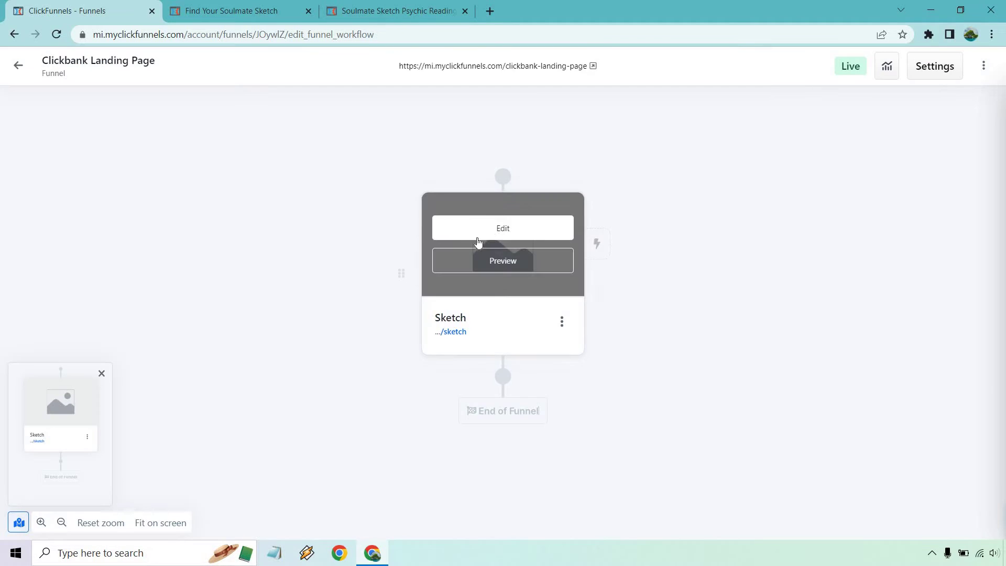
Open the Sketch page for editing and look through its content
{"action": "left_click", "coordinate": [490, 229]}
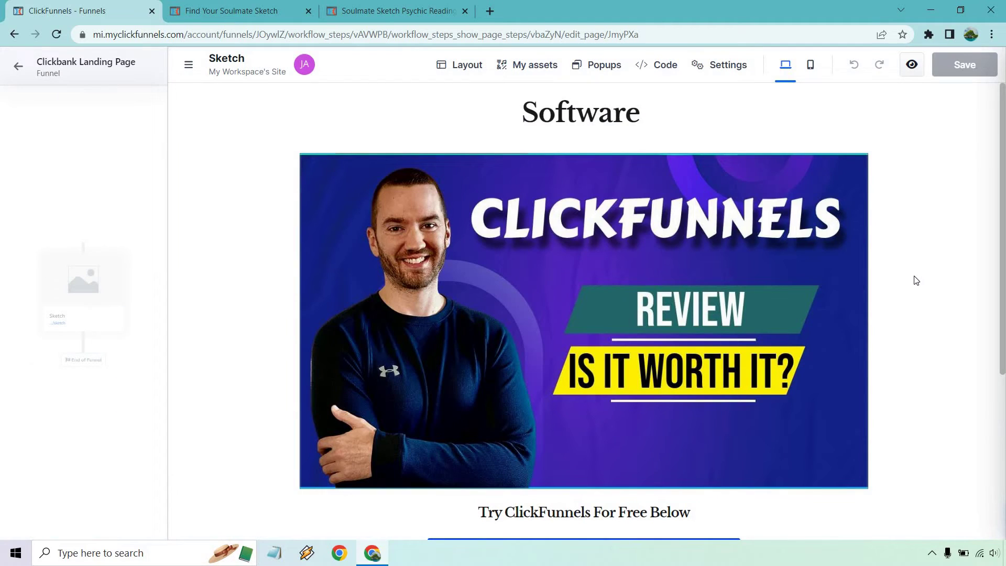
{"action": "scroll", "coordinate": [915, 280], "scroll_direction": "down", "scroll_amount": 5}
{"action": "scroll", "coordinate": [914, 281], "scroll_direction": "up", "scroll_amount": 5}
Replace the title text above the video with "Headline"
{"action": "left_click", "coordinate": [554, 114]}
{"action": "double_click", "coordinate": [553, 113]}
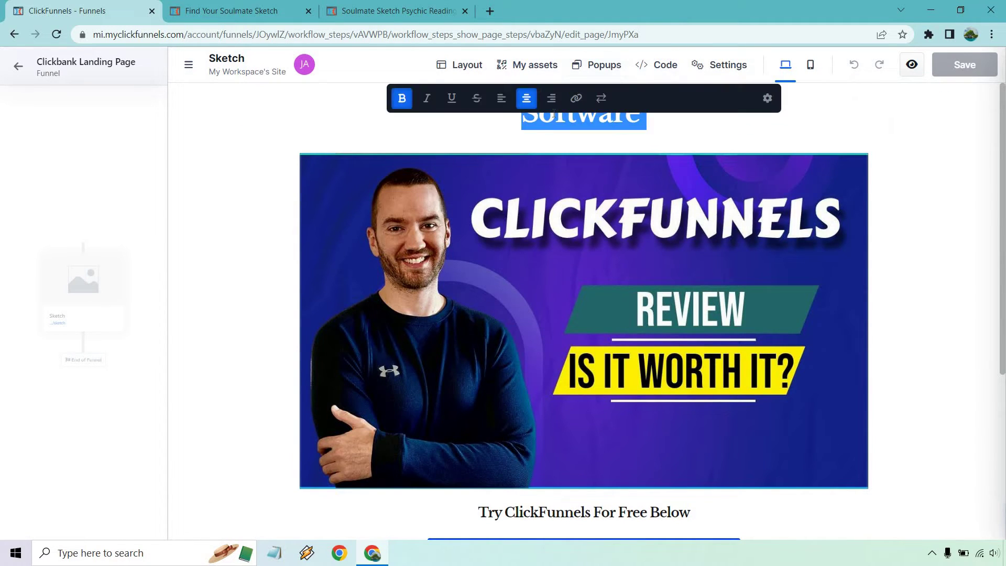
{"action": "type", "text": "HEadline"}
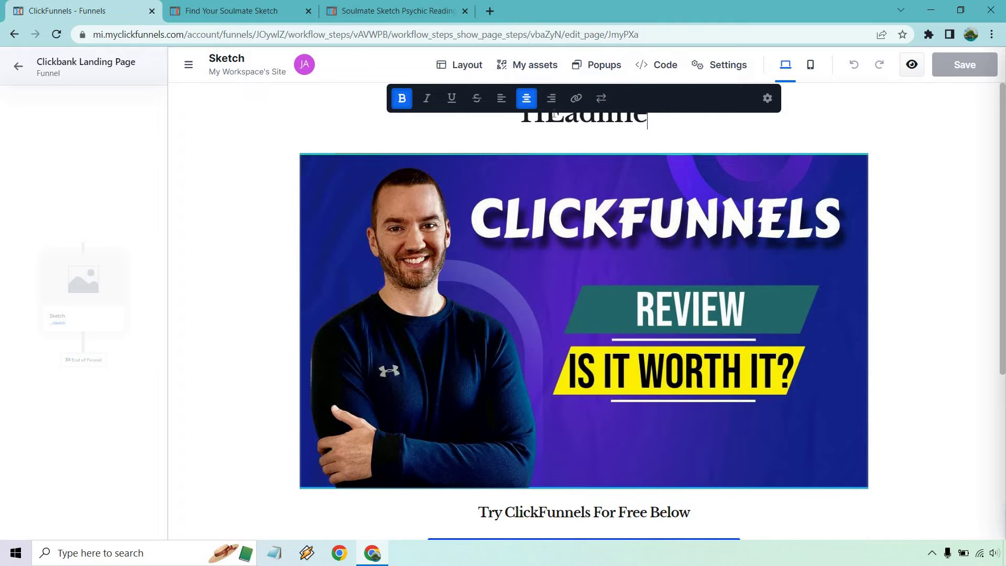
{"action": "key", "text": "BackSpace"}
{"action": "key", "text": "BackSpace"}
{"action": "key", "text": "BackSpace"}
{"action": "key", "text": "BackSpace"}
{"action": "key", "text": "BackSpace"}
{"action": "key", "text": "BackSpace"}
{"action": "key", "text": "BackSpace"}
{"action": "type", "text": "ea"}
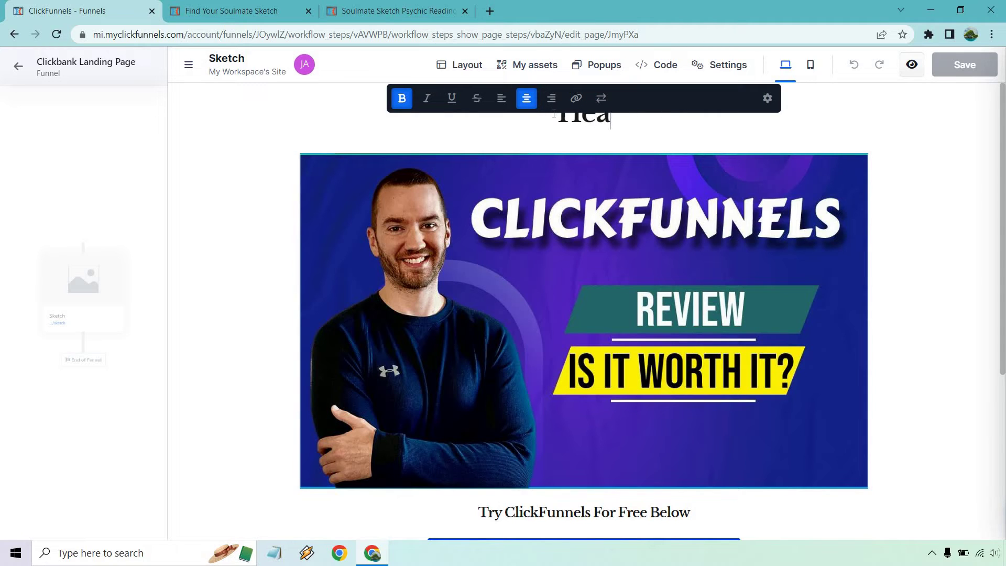
{"action": "type", "text": "dline"}
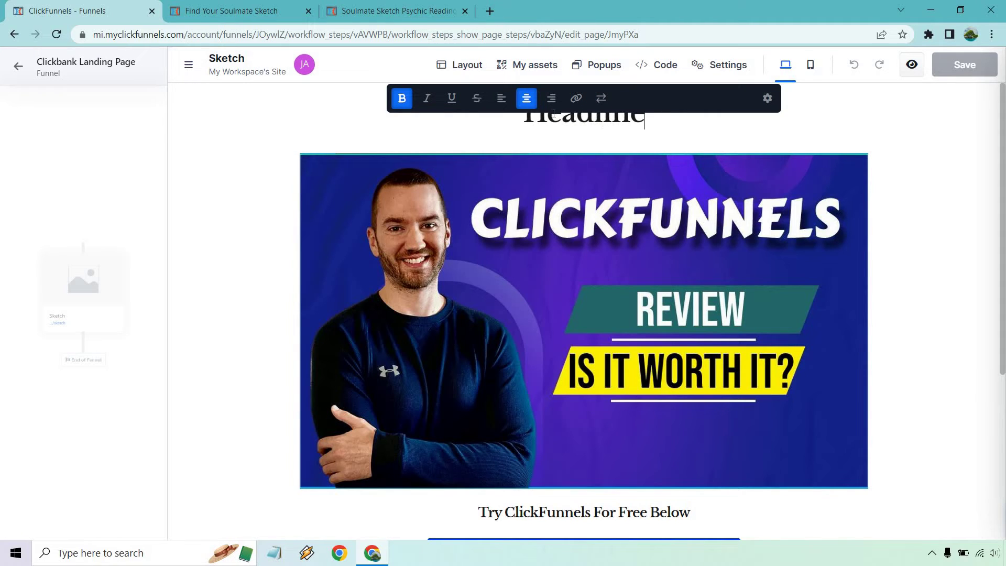
{"action": "left_click", "coordinate": [956, 207]}
Copy the link of the Soulmate Sketch Review video from the offer's affiliate resources page
{"action": "left_click", "coordinate": [229, 5]}
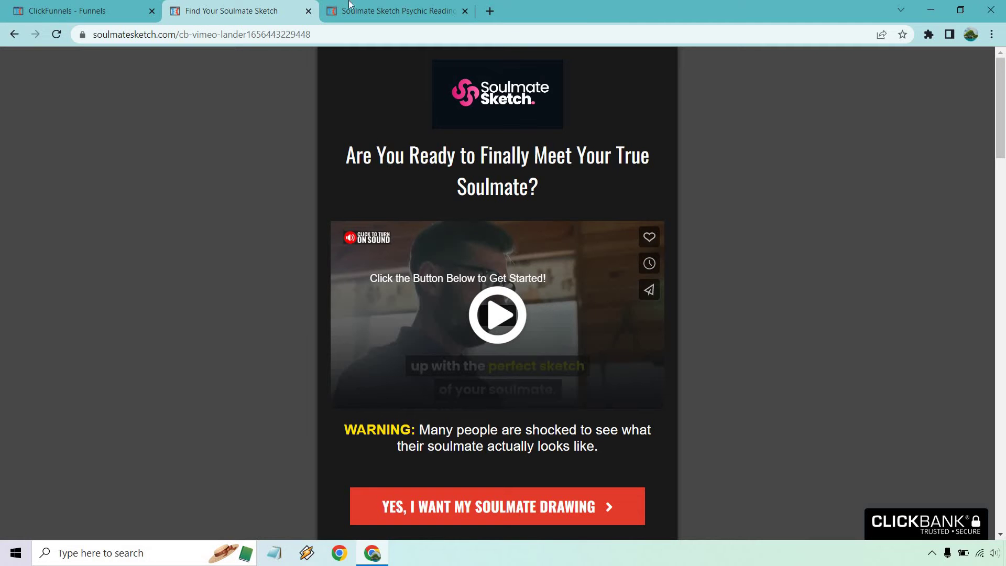
{"action": "left_click", "coordinate": [400, 4]}
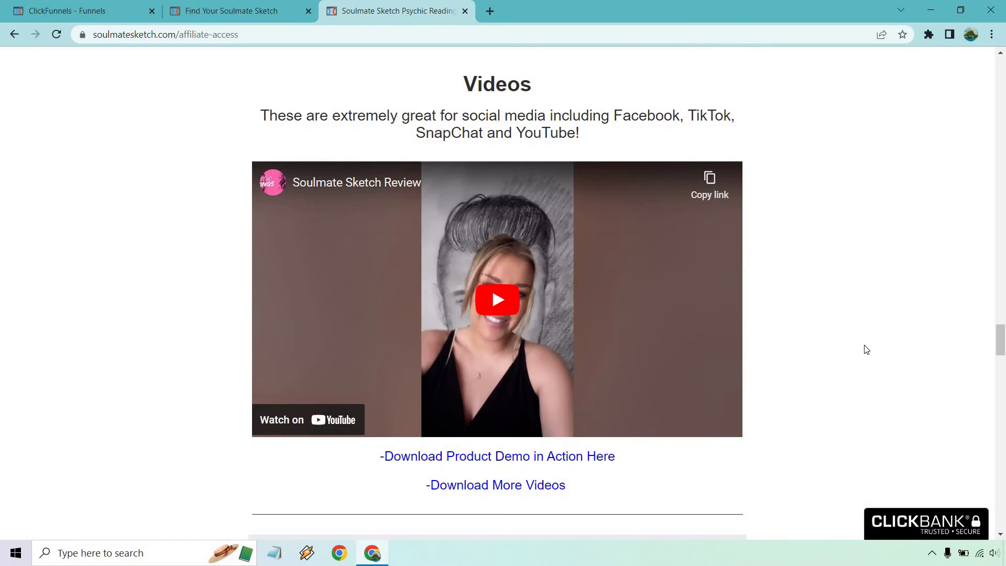
{"action": "scroll", "coordinate": [910, 355], "scroll_direction": "up", "scroll_amount": 10}
{"action": "scroll", "coordinate": [912, 356], "scroll_direction": "down", "scroll_amount": 6}
{"action": "scroll", "coordinate": [912, 356], "scroll_direction": "down", "scroll_amount": 2}
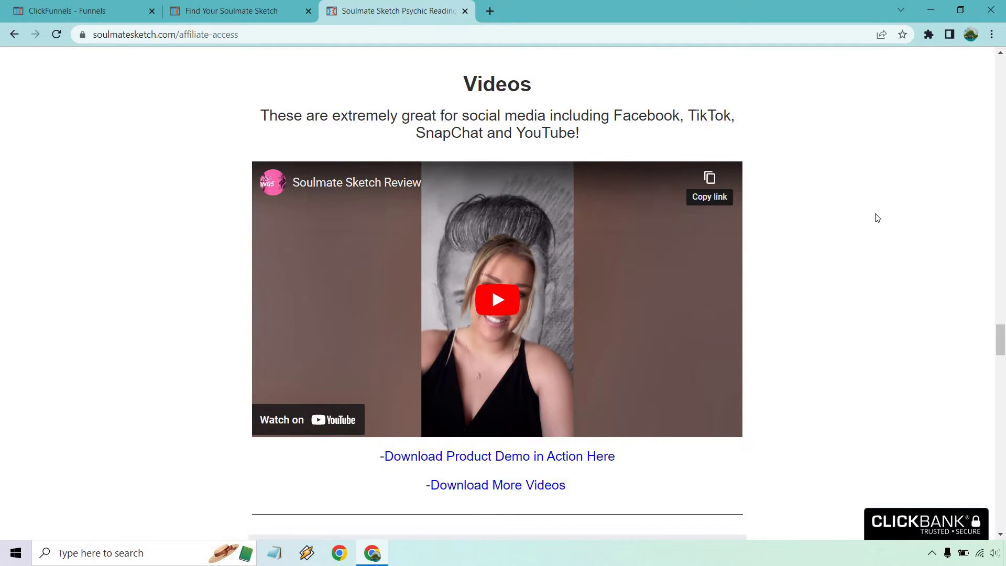
{"action": "left_click", "coordinate": [89, 4]}
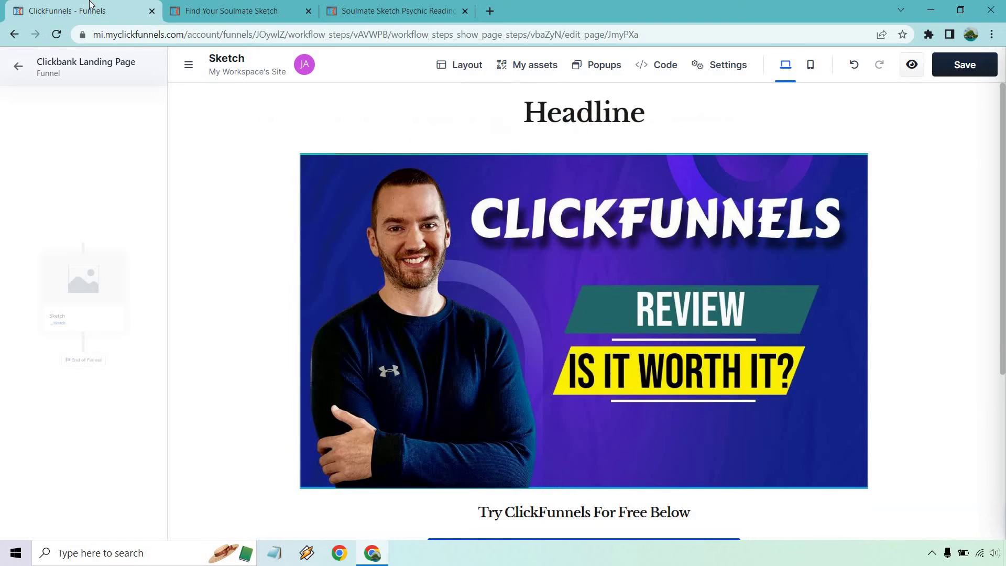
{"action": "left_click", "coordinate": [595, 247]}
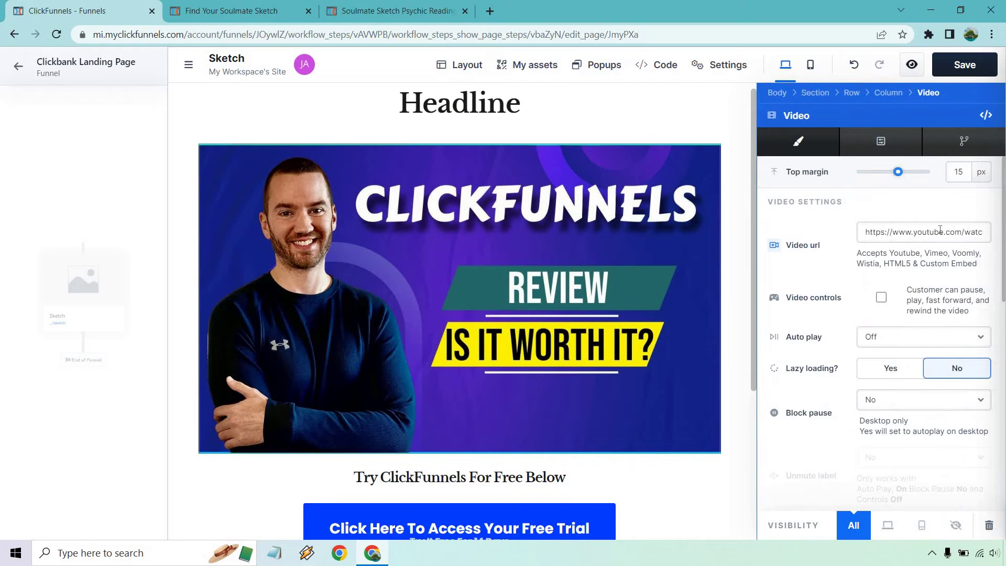
{"action": "double_click", "coordinate": [939, 230]}
{"action": "key", "text": "ctrl+a"}
{"action": "type", "text": "https://youtu.be/K4iTS2i00lU"}
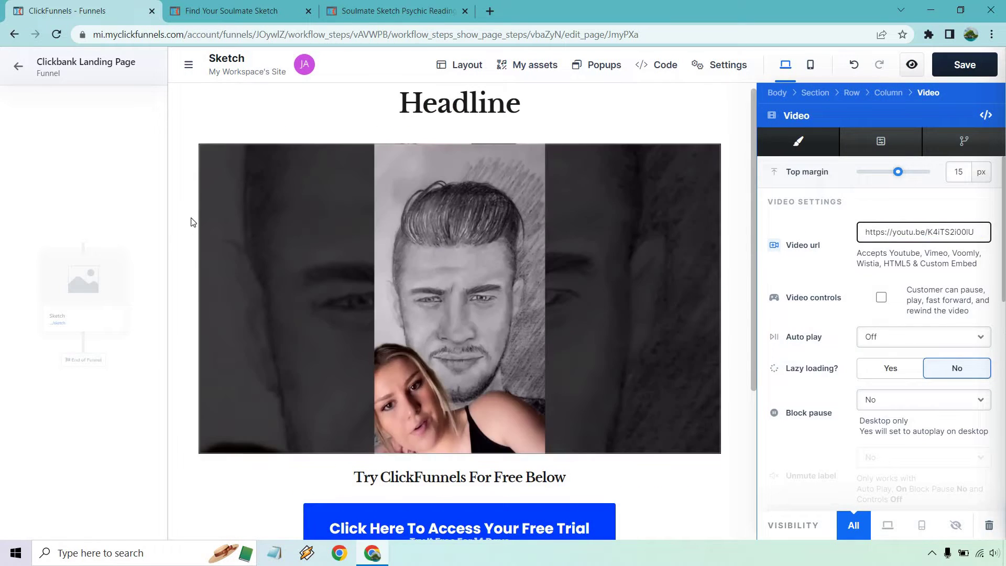
{"action": "left_click", "coordinate": [242, 116]}
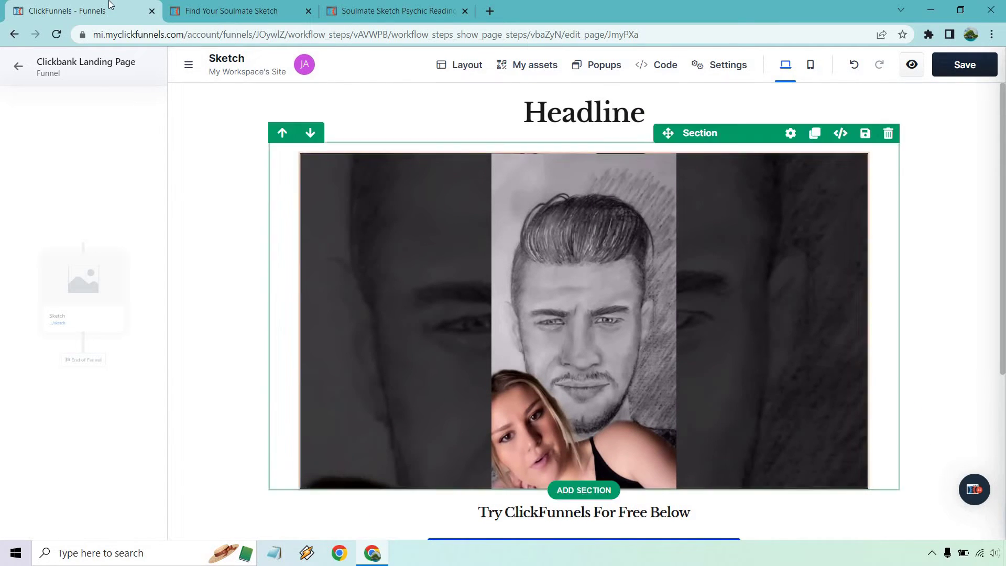
Compare the landing page with the Soulmate Sketch sales page and highlight the sales page's headline
{"action": "left_click", "coordinate": [210, 9]}
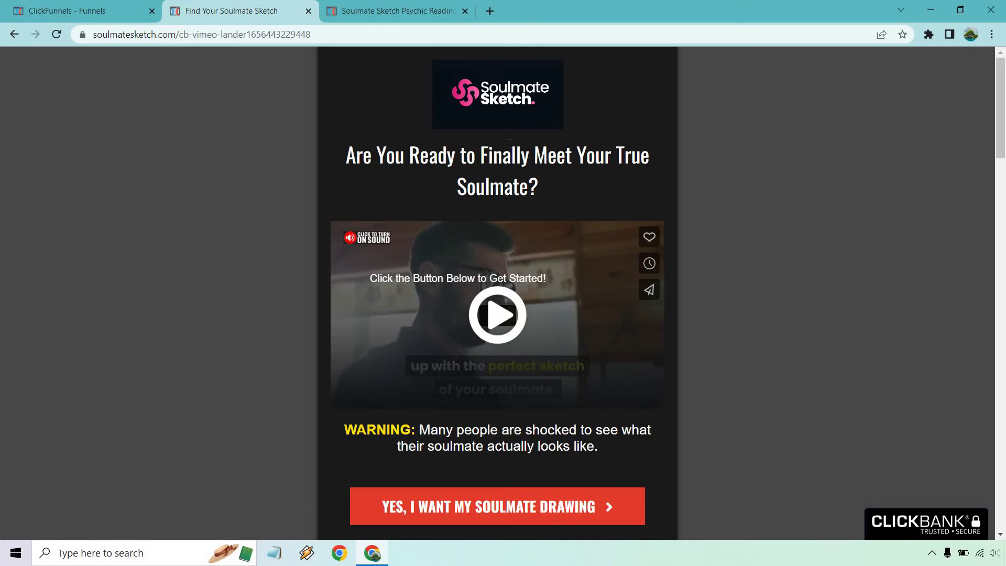
{"action": "left_click", "coordinate": [78, 9]}
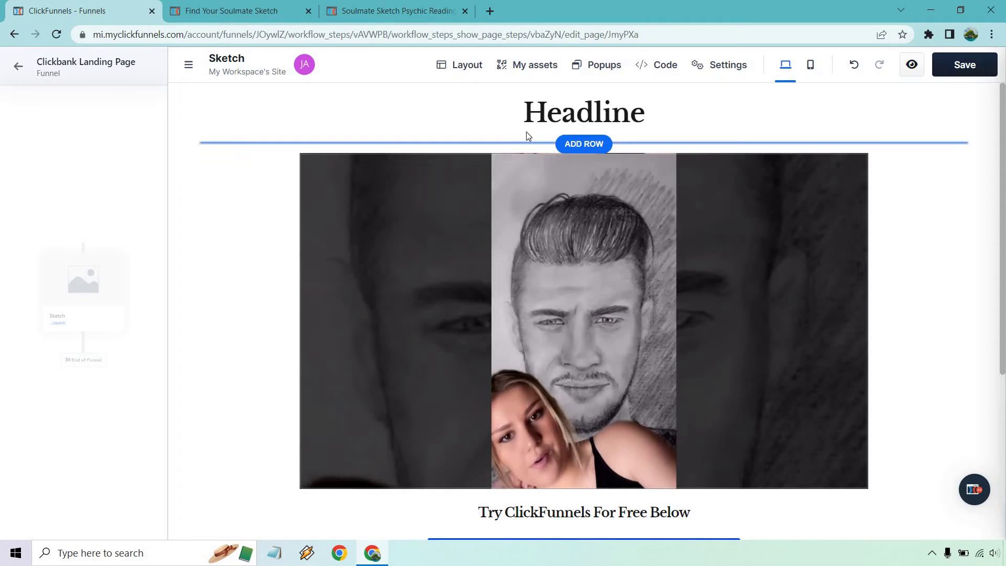
{"action": "left_click", "coordinate": [220, 10]}
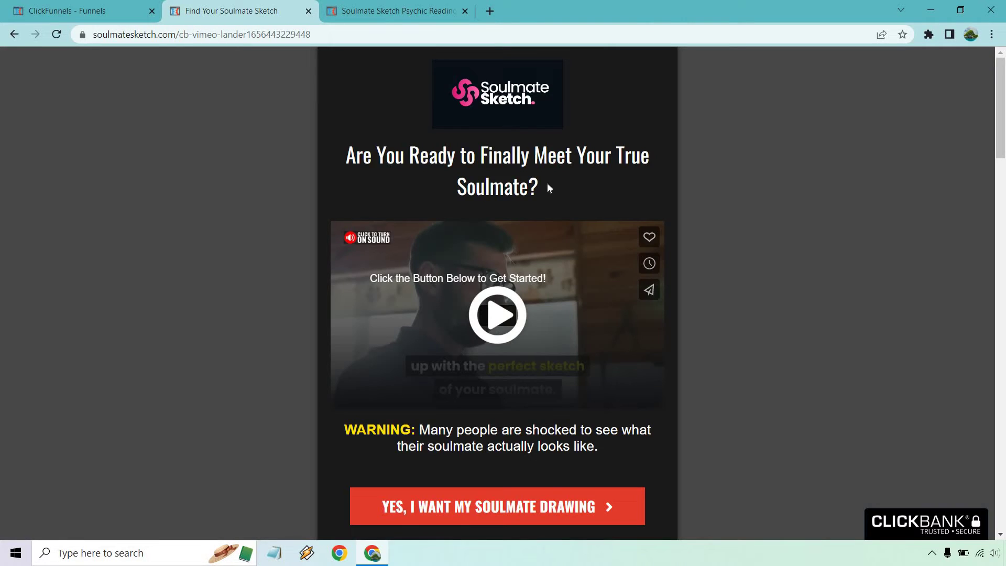
{"action": "left_click_drag", "start_coordinate": [547, 184], "coordinate": [348, 156]}
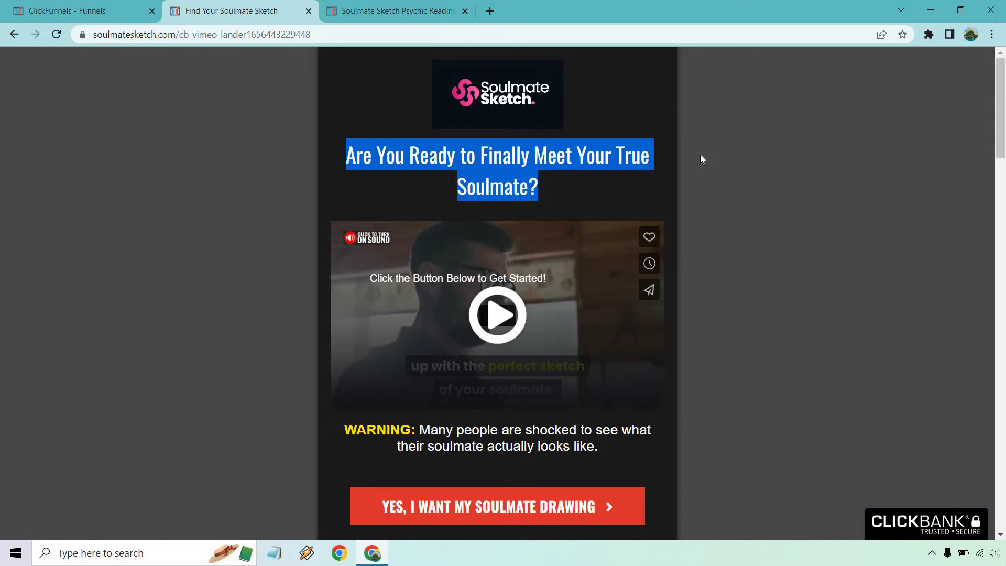
Examine the email swipe files and banners offered on the Soulmate Sketch affiliate page
{"action": "left_click", "coordinate": [399, 4]}
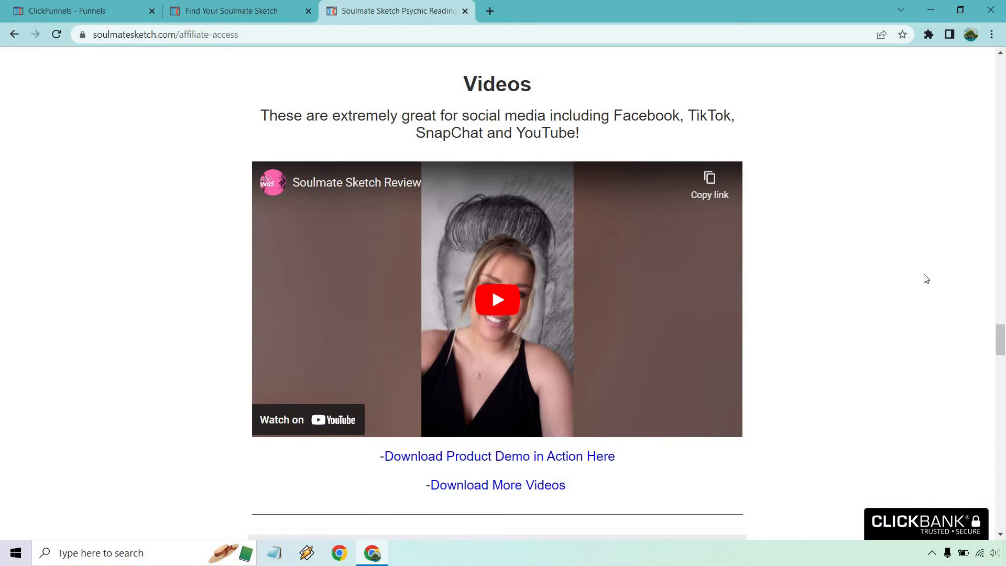
{"action": "left_click_drag", "start_coordinate": [1000, 338], "coordinate": [1001, 53]}
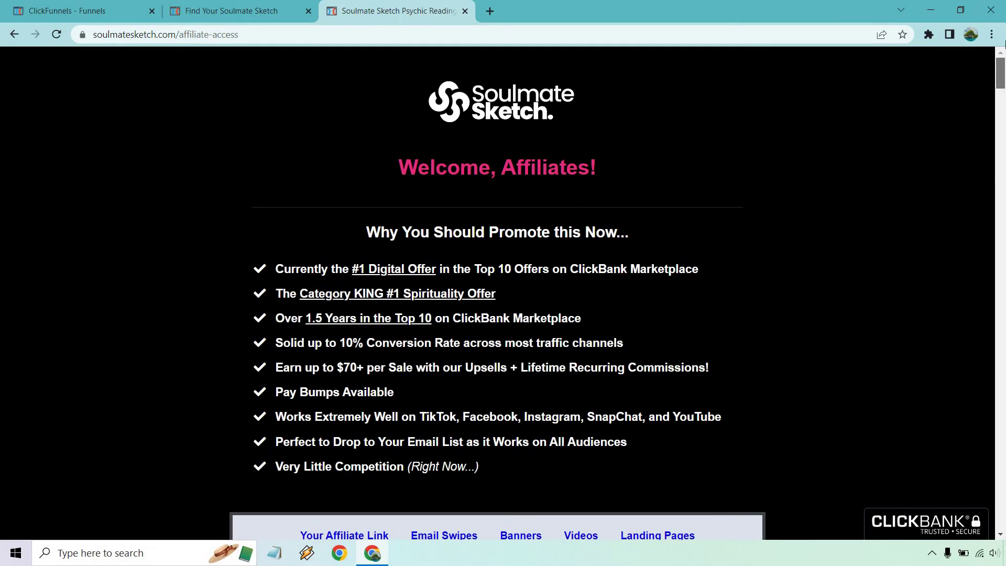
{"action": "scroll", "coordinate": [948, 139], "scroll_direction": "down", "scroll_amount": 7}
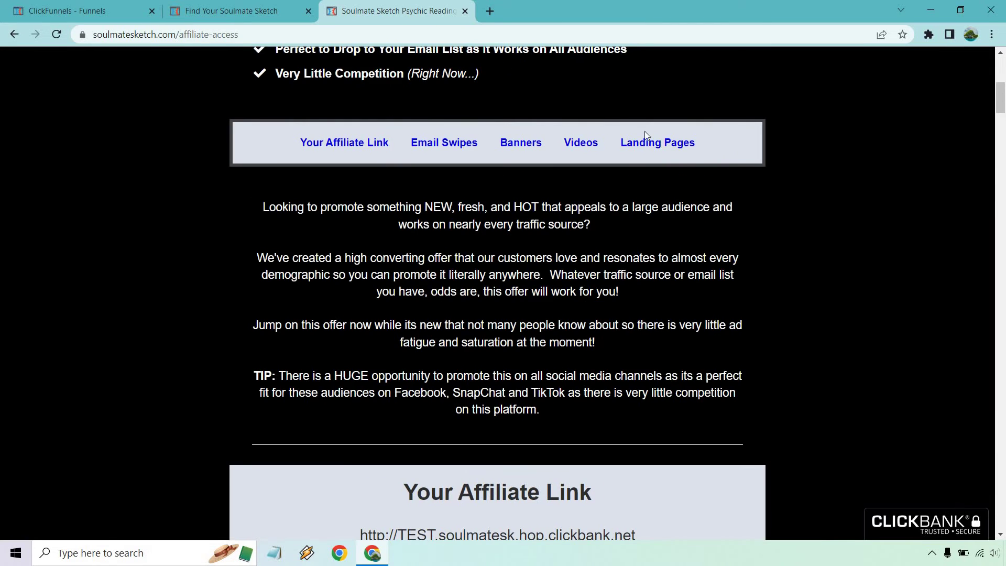
{"action": "left_click", "coordinate": [462, 143]}
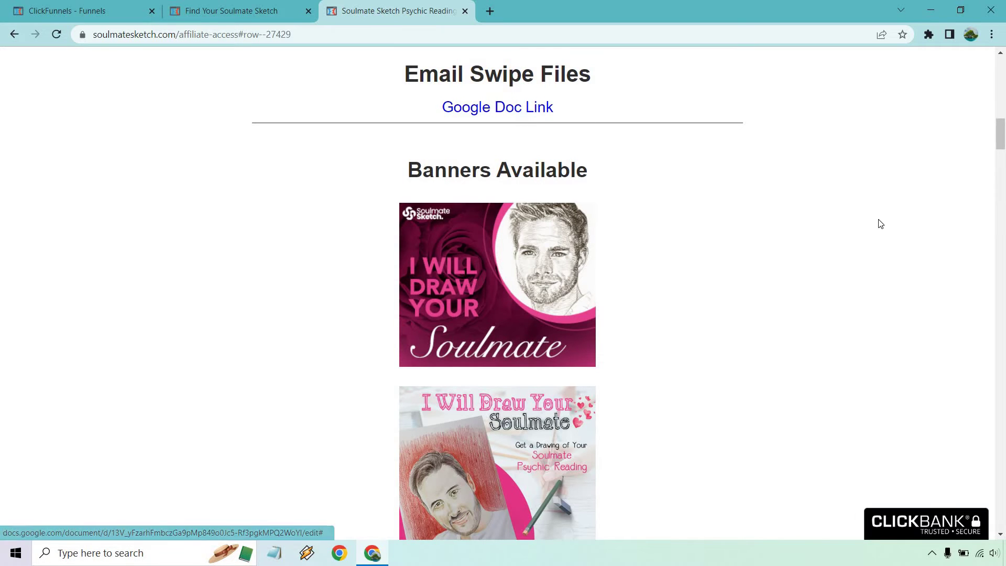
{"action": "scroll", "coordinate": [880, 224], "scroll_direction": "down", "scroll_amount": 1}
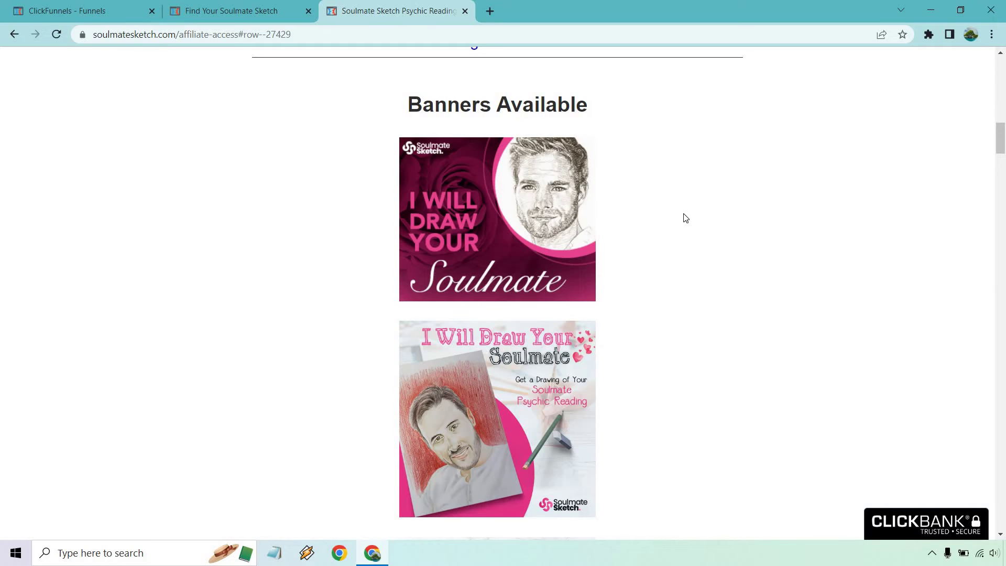
{"action": "scroll", "coordinate": [681, 220], "scroll_direction": "down", "scroll_amount": 4}
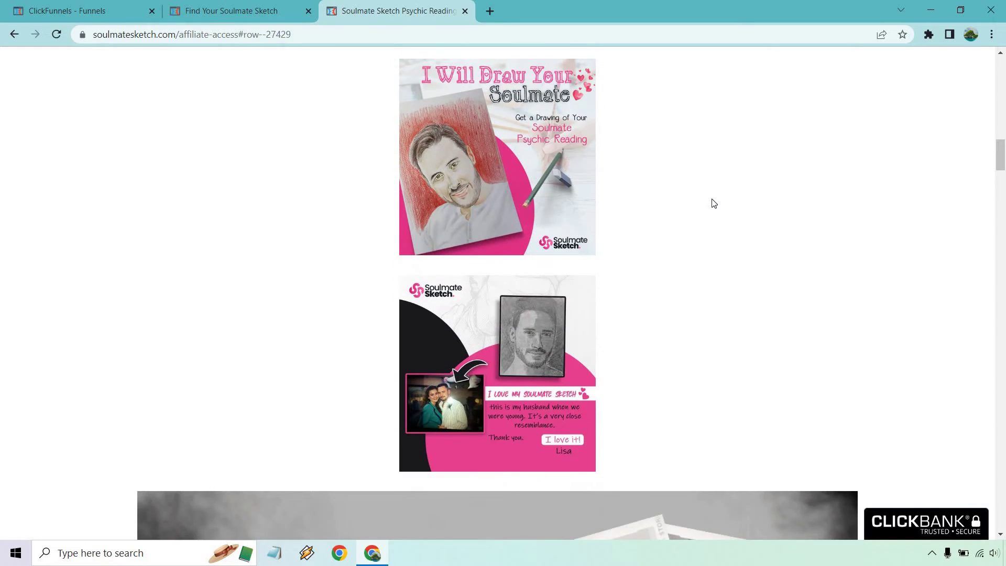
{"action": "scroll", "coordinate": [712, 204], "scroll_direction": "down", "scroll_amount": 5}
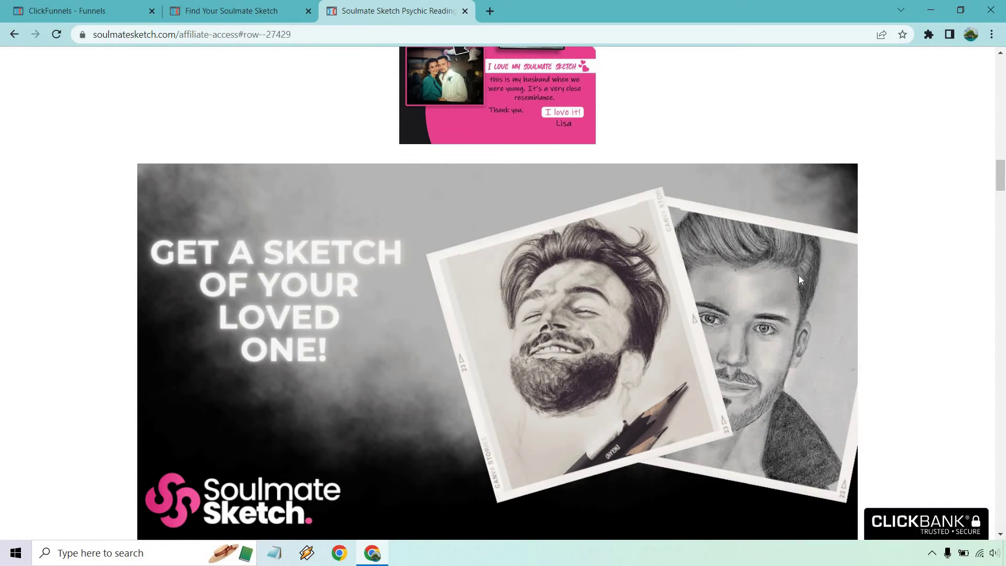
{"action": "scroll", "coordinate": [972, 232], "scroll_direction": "down", "scroll_amount": 8}
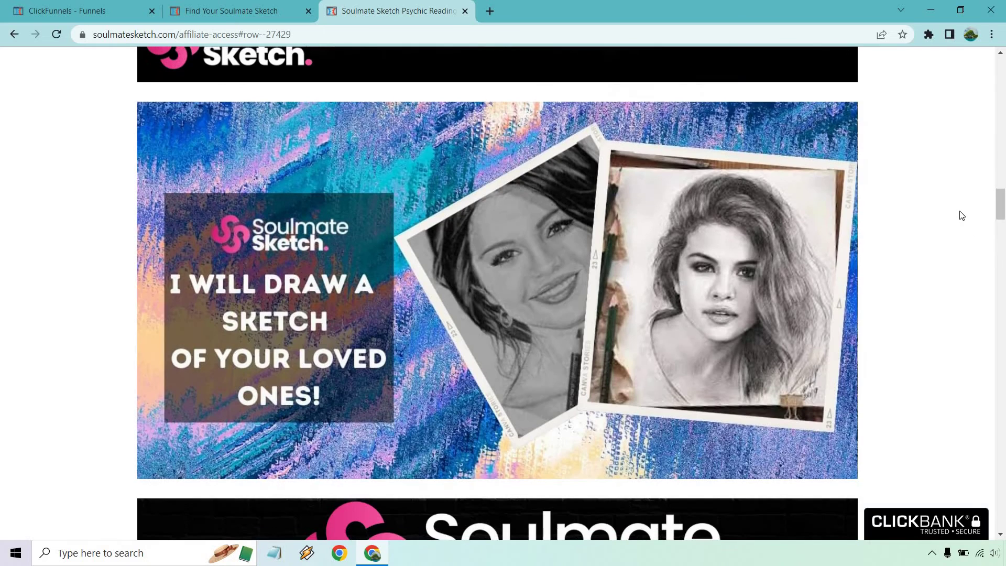
Copy the headline "Are You Ready to Finally Meet Your True Soulmate?" from the Soulmate Sketch sales page
{"action": "scroll", "coordinate": [962, 216], "scroll_direction": "down", "scroll_amount": 5}
{"action": "scroll", "coordinate": [962, 215], "scroll_direction": "down", "scroll_amount": 4}
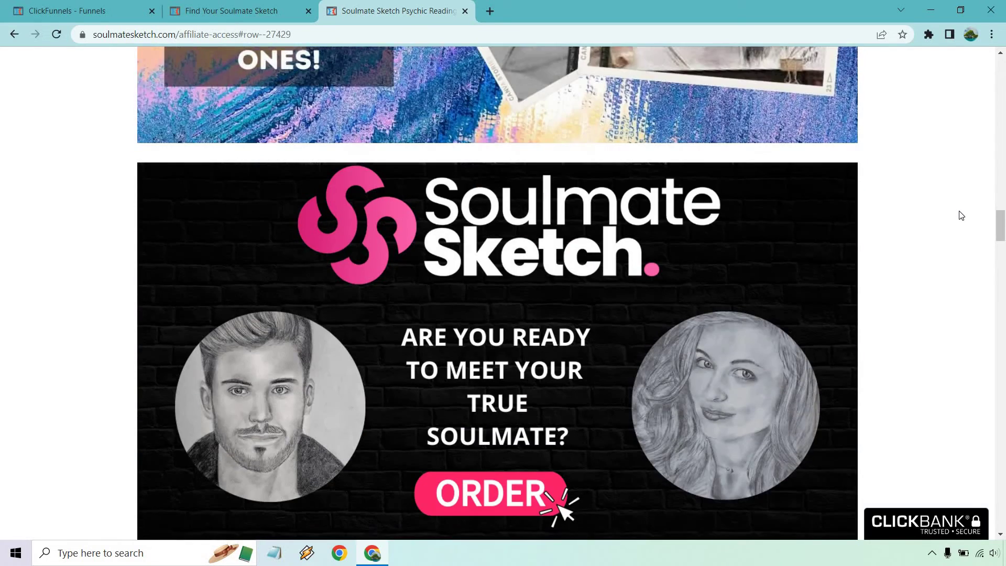
{"action": "scroll", "coordinate": [962, 215], "scroll_direction": "down", "scroll_amount": 3}
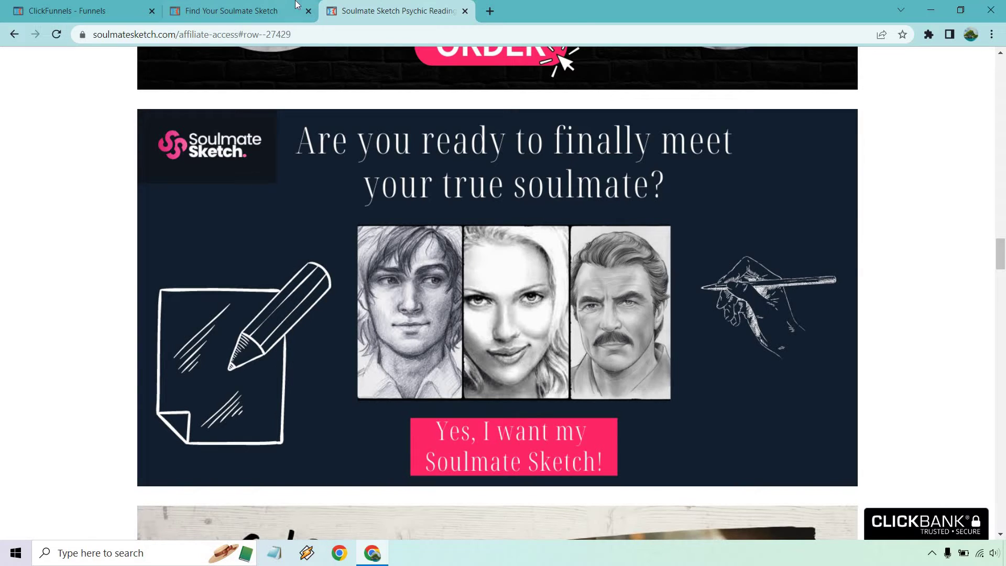
{"action": "left_click", "coordinate": [230, 11]}
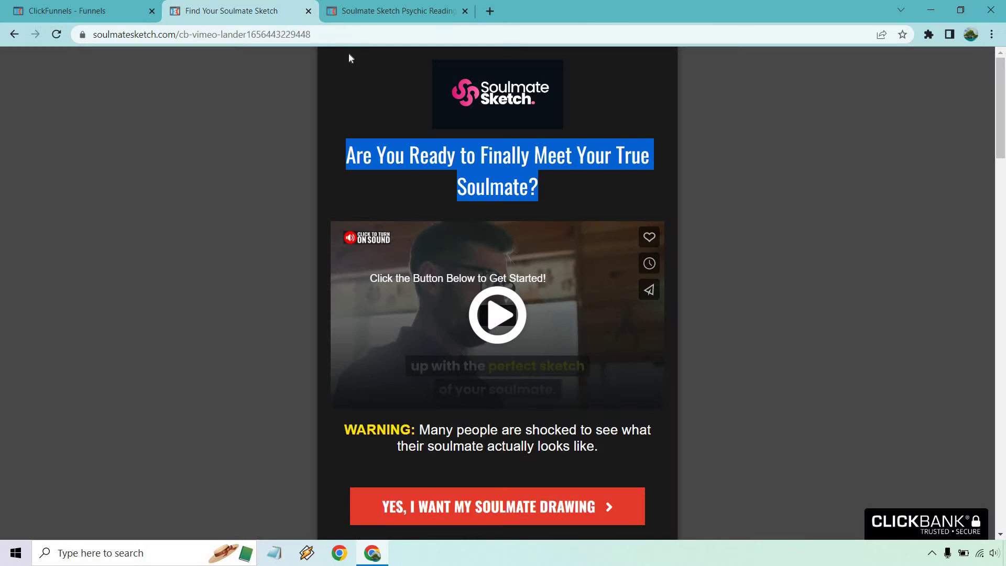
{"action": "right_click", "coordinate": [499, 151]}
{"action": "left_click", "coordinate": [518, 160]}
Back on the Sketch page, replace the placeholder headline with the copied "Are You Ready to Finally Meet Your True Soulmate?"
{"action": "key", "text": "ctrl+Page_Up"}
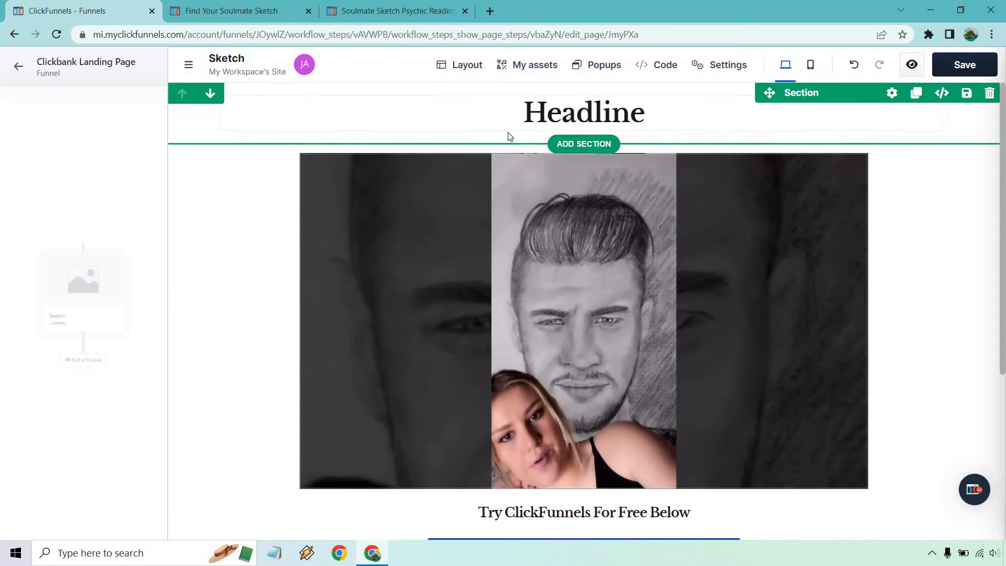
{"action": "left_click", "coordinate": [569, 114]}
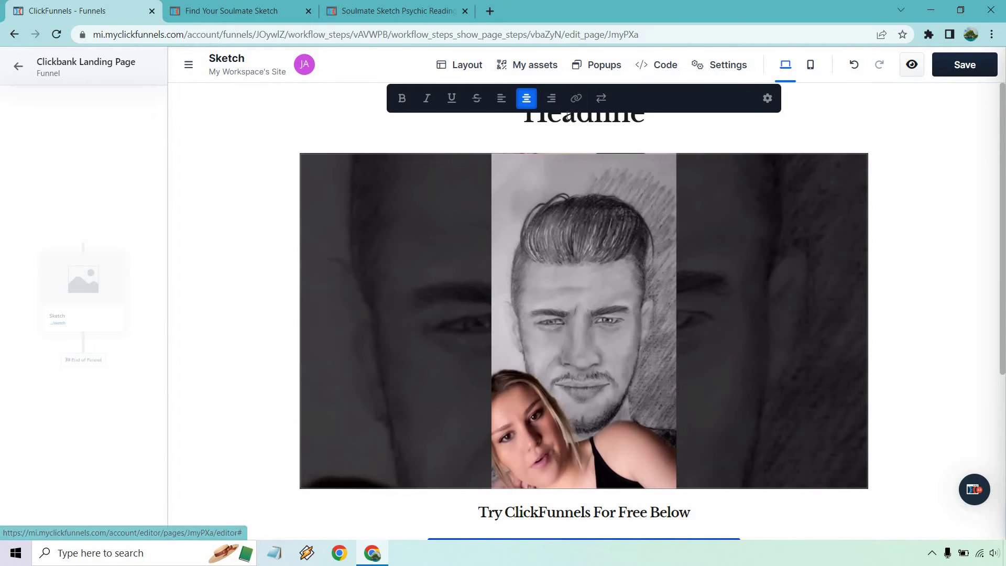
{"action": "double_click", "coordinate": [567, 119]}
{"action": "key", "text": "ctrl+v"}
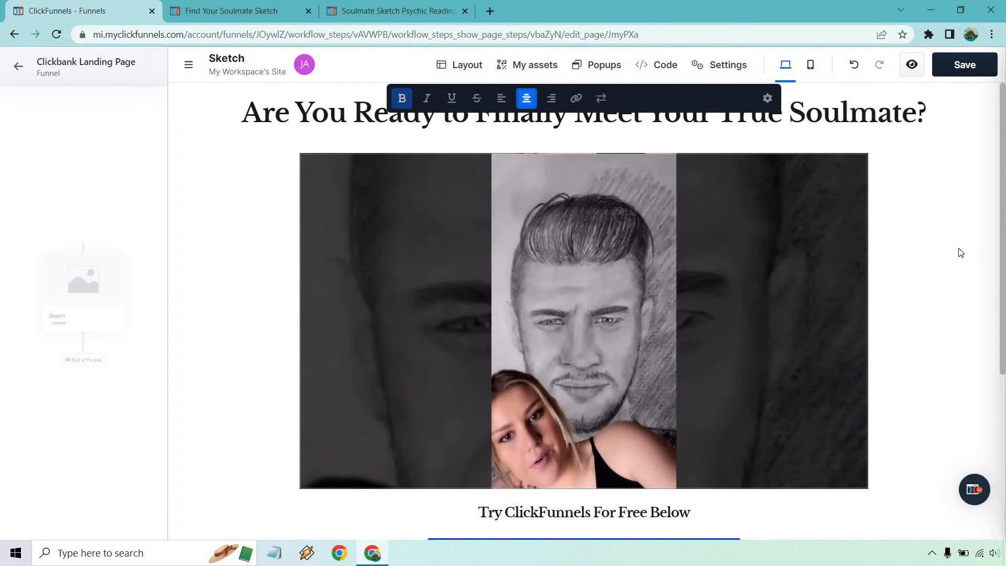
Replace the text under the video with "Enter your email below to see how you can get a sketch of your loved one:"
{"action": "scroll", "coordinate": [960, 254], "scroll_direction": "down", "scroll_amount": 5}
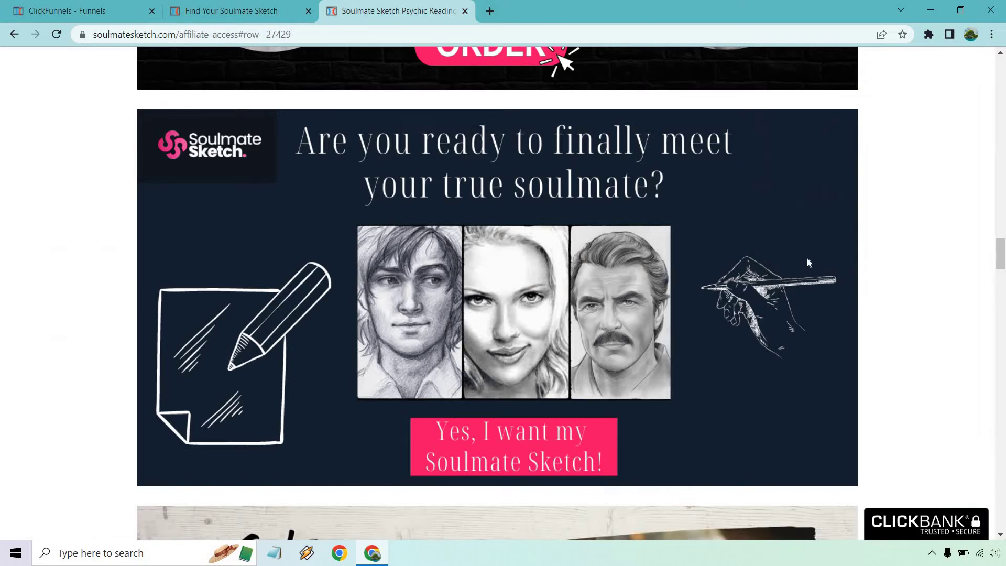
{"action": "left_click", "coordinate": [398, 10]}
{"action": "scroll", "coordinate": [951, 196], "scroll_direction": "down", "scroll_amount": 7}
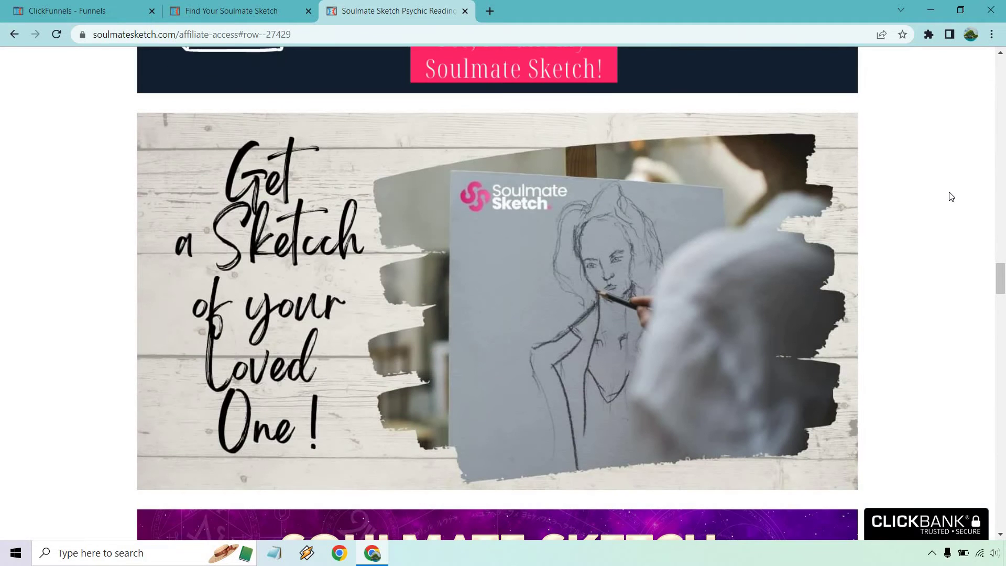
{"action": "left_click", "coordinate": [84, 11]}
{"action": "double_click", "coordinate": [597, 317]}
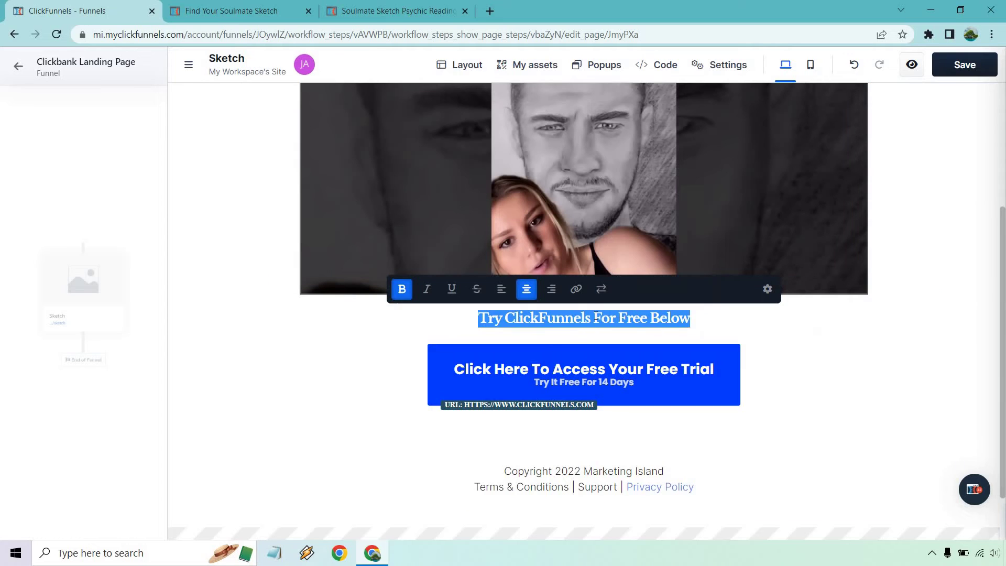
{"action": "type", "text": "Enter y"}
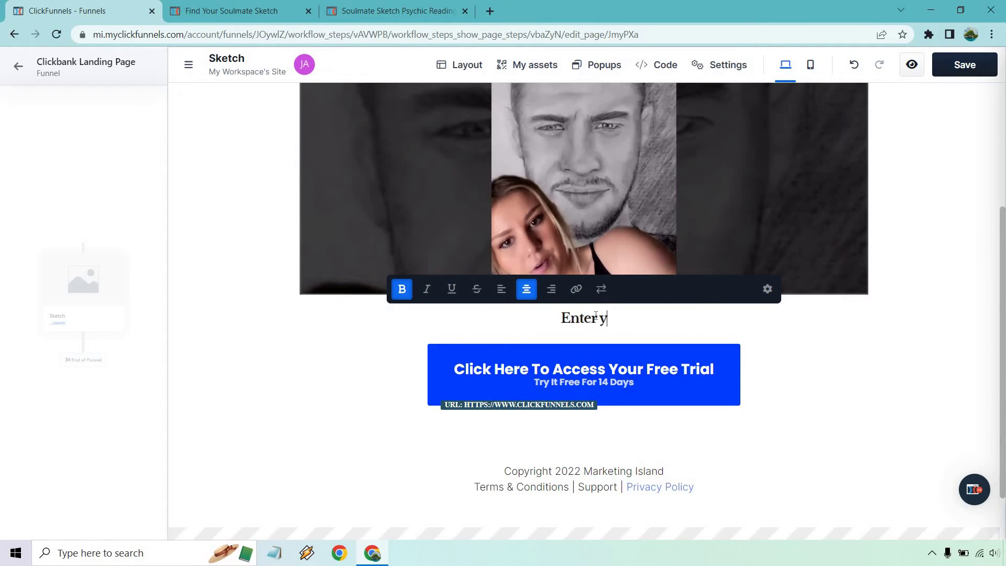
{"action": "type", "text": "our email below to s"}
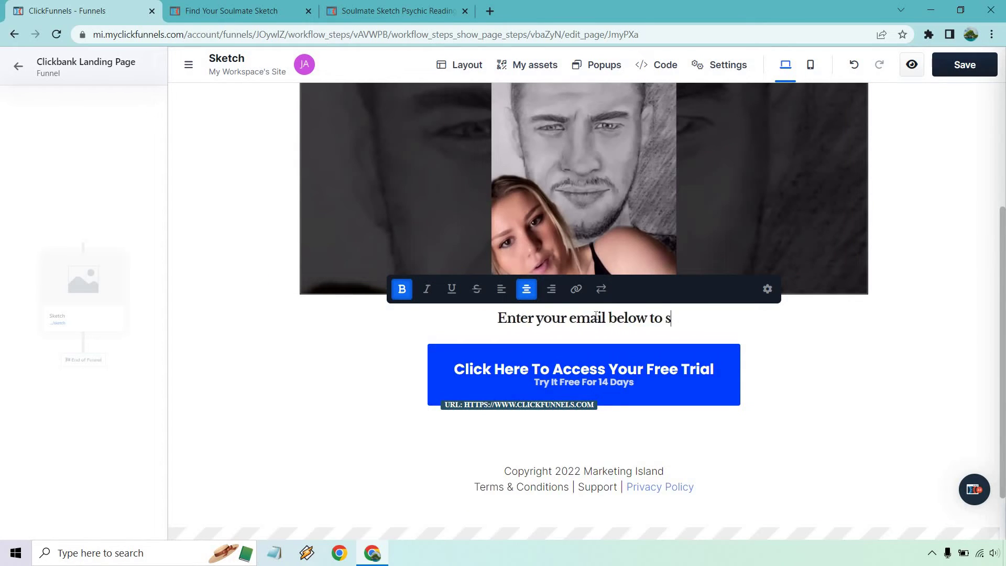
{"action": "type", "text": "ee how you can get "}
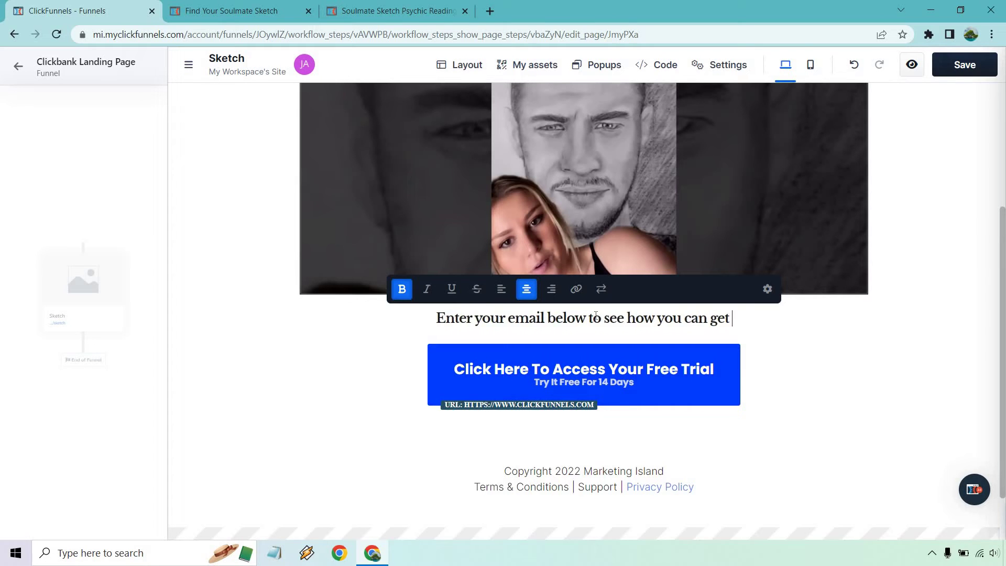
{"action": "type", "text": "a sketch of "}
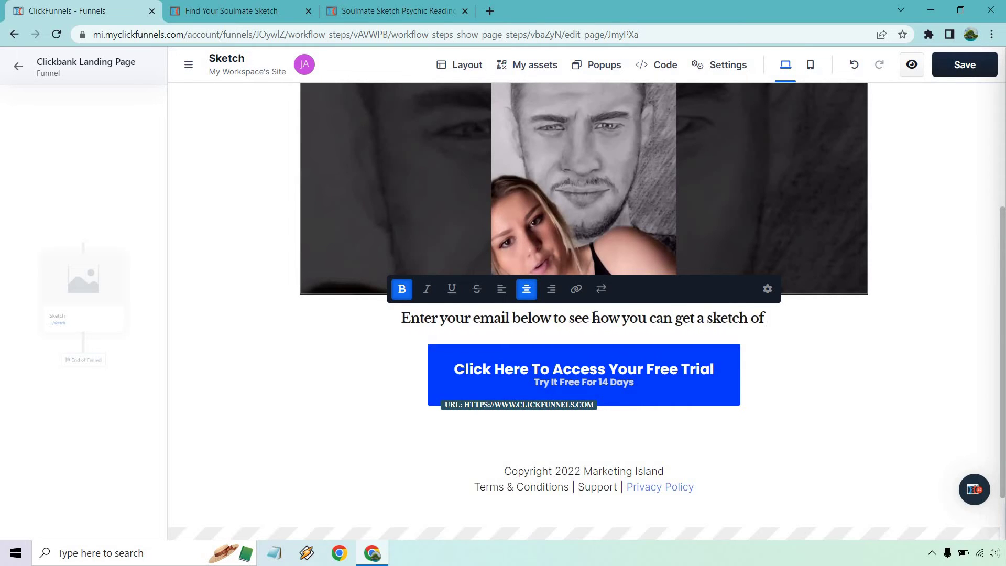
{"action": "type", "text": "your loved"}
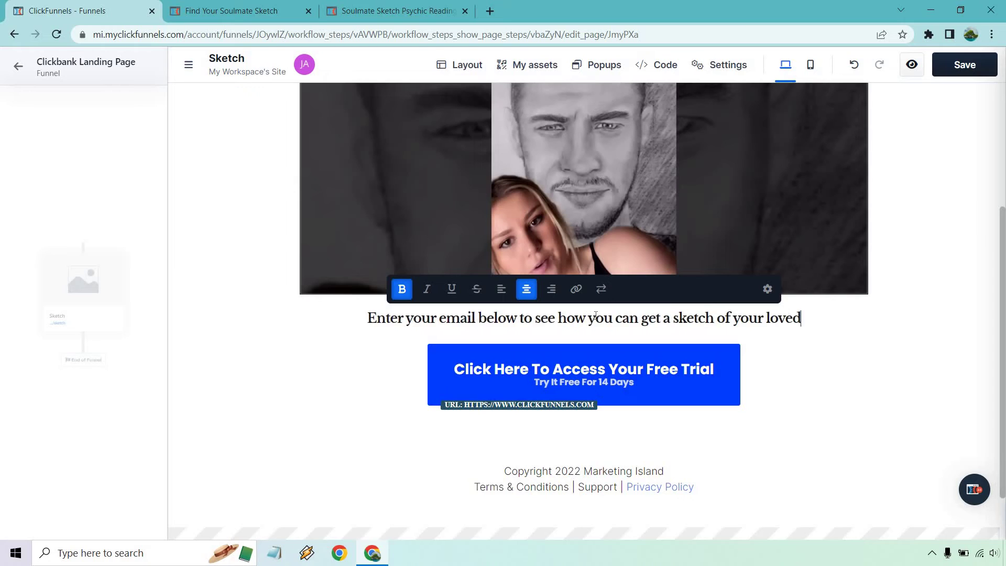
{"action": "type", "text": " one:"}
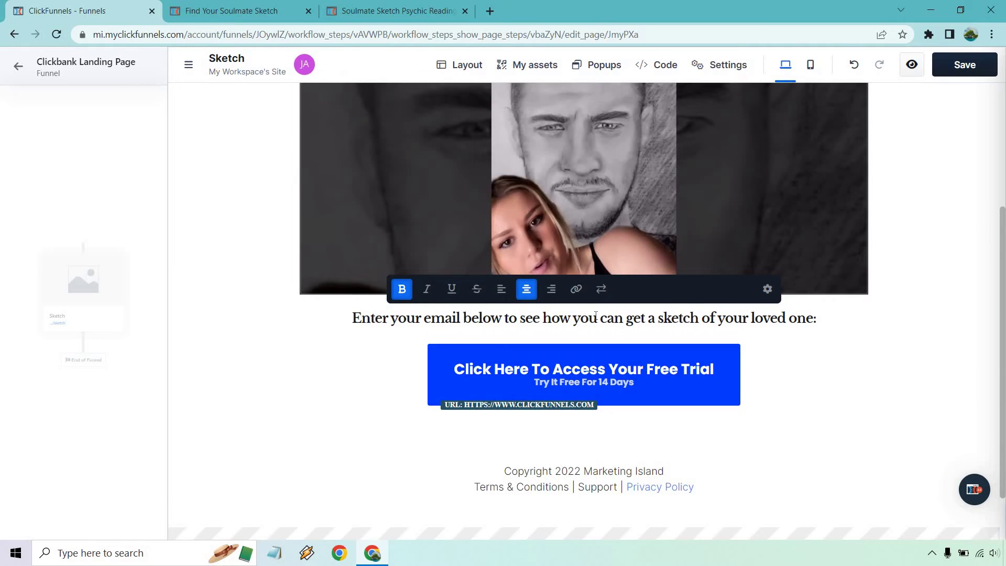
Delete the blue free-trial button below the call-to-action text
{"action": "left_click", "coordinate": [725, 387]}
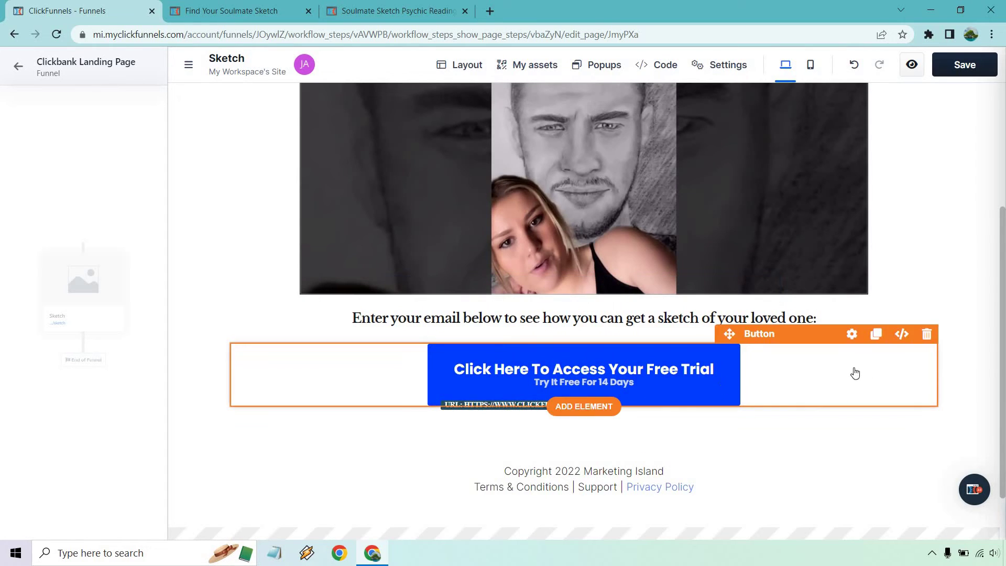
{"action": "left_click", "coordinate": [926, 335]}
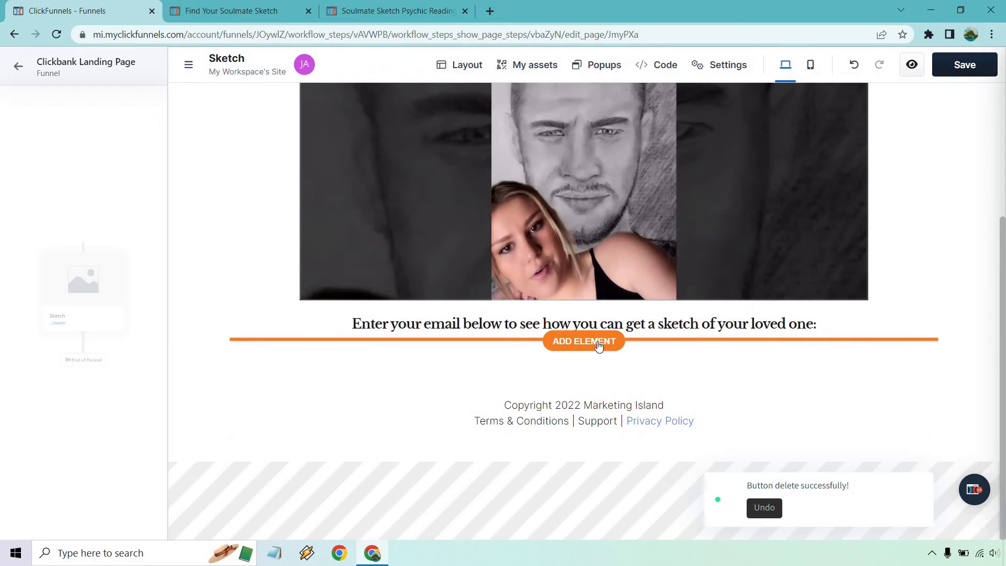
{"action": "left_click", "coordinate": [597, 343]}
{"action": "left_click", "coordinate": [821, 488]}
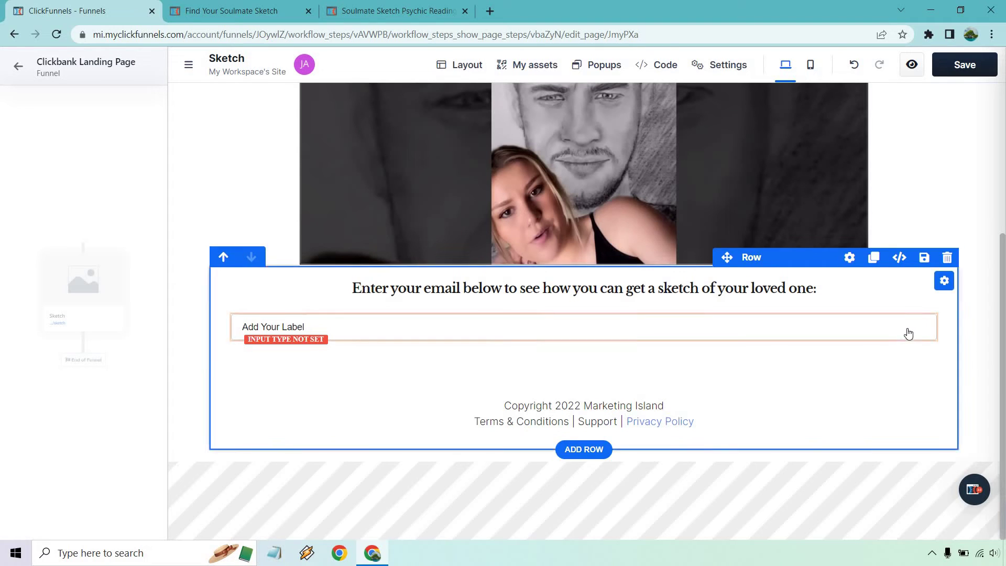
{"action": "left_click", "coordinate": [925, 306]}
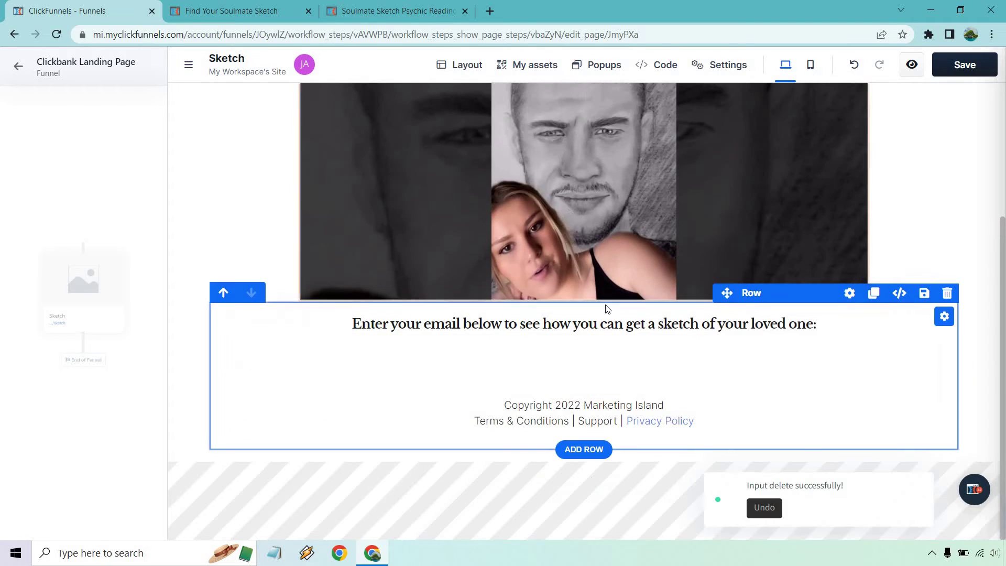
Add an Input element below the call-to-action text and duplicate it to get two input fields
{"action": "left_click", "coordinate": [596, 340]}
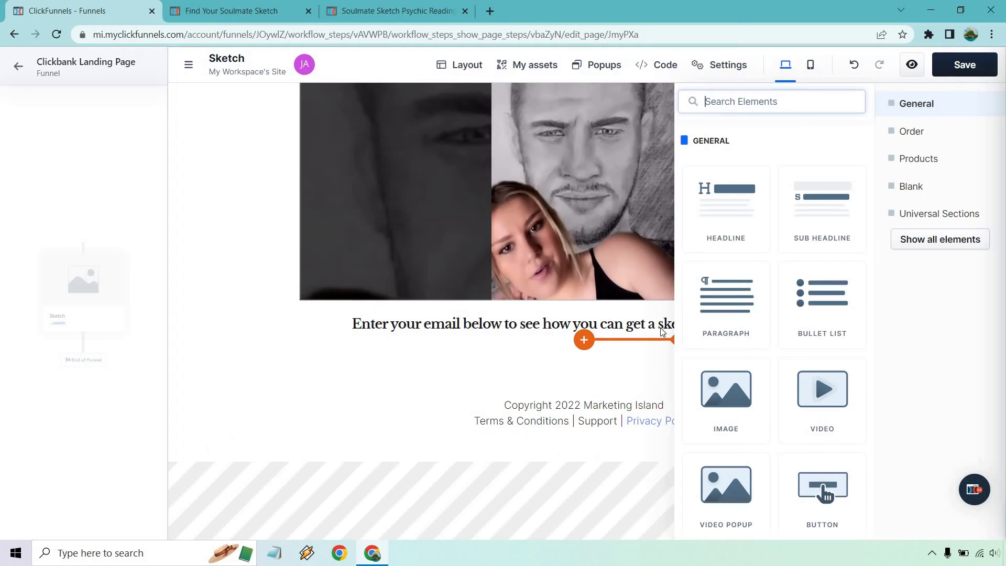
{"action": "scroll", "coordinate": [736, 420], "scroll_direction": "down", "scroll_amount": 5}
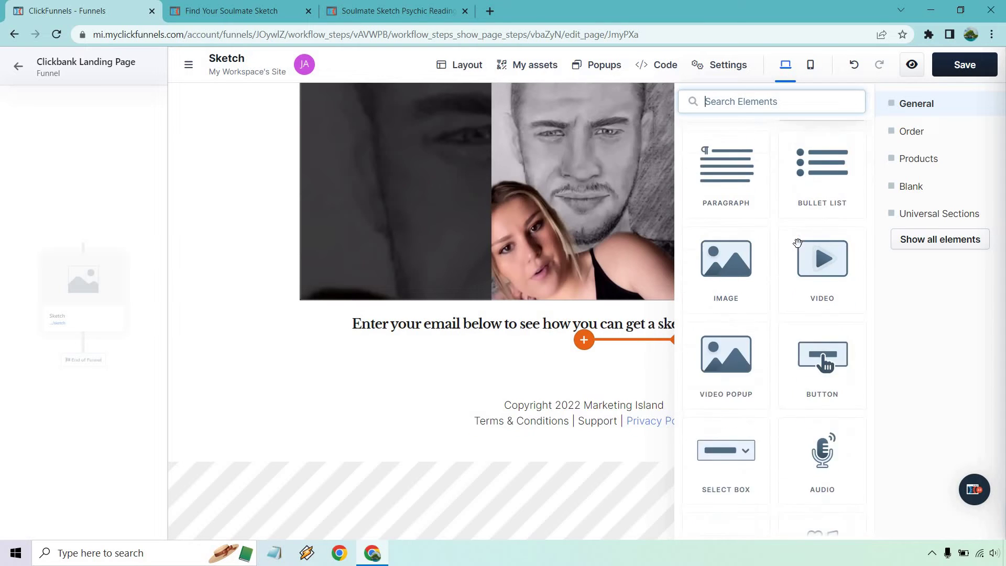
{"action": "left_click", "coordinate": [736, 420]}
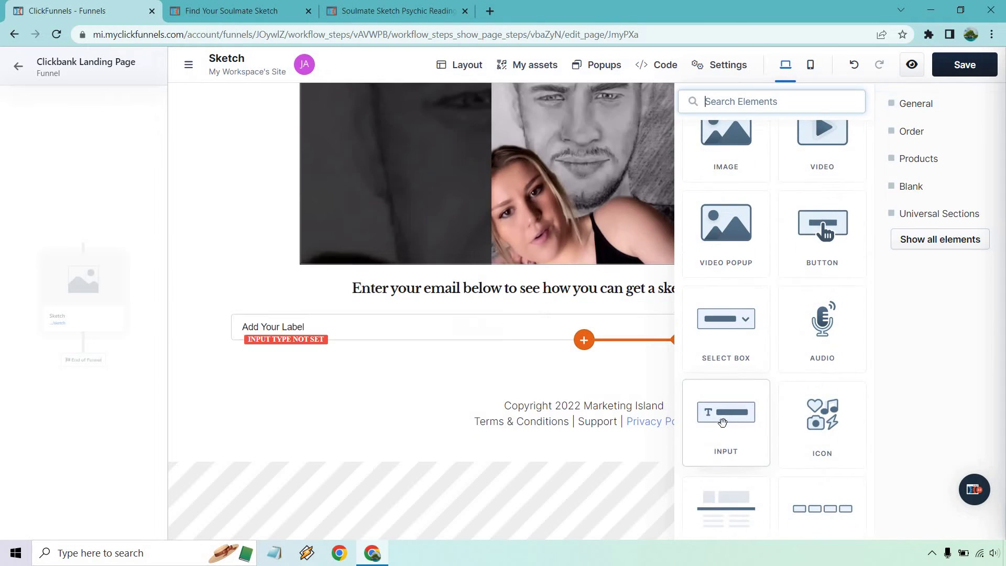
{"action": "left_click", "coordinate": [219, 238]}
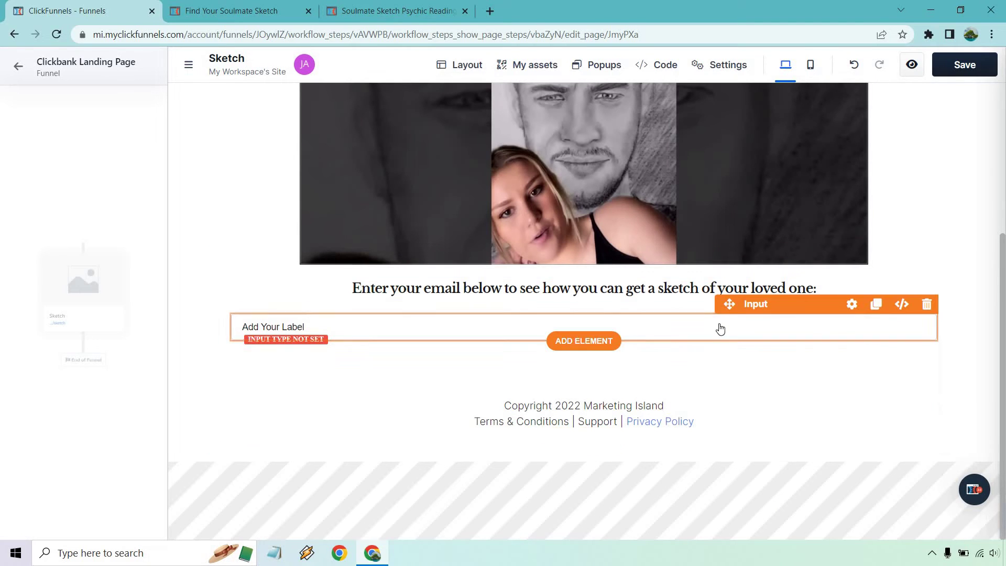
{"action": "left_click", "coordinate": [876, 304]}
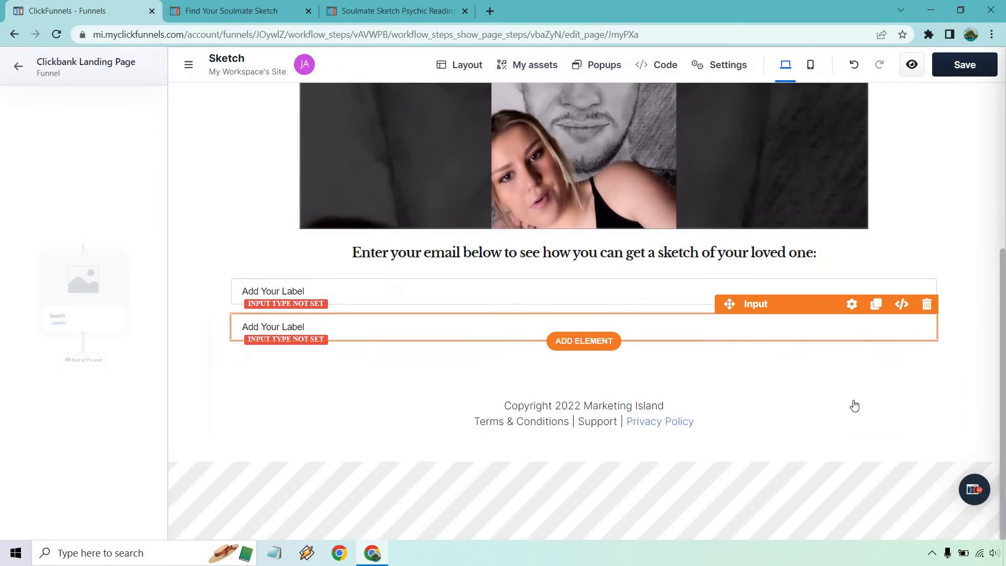
Set the input type of the upper input field to First Name
{"action": "left_click", "coordinate": [697, 300]}
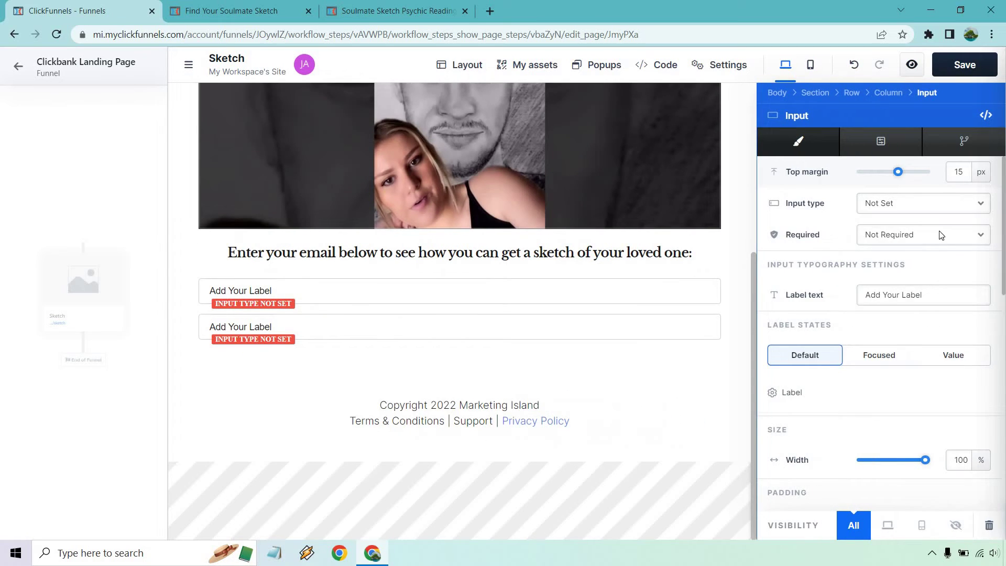
{"action": "left_click", "coordinate": [916, 204]}
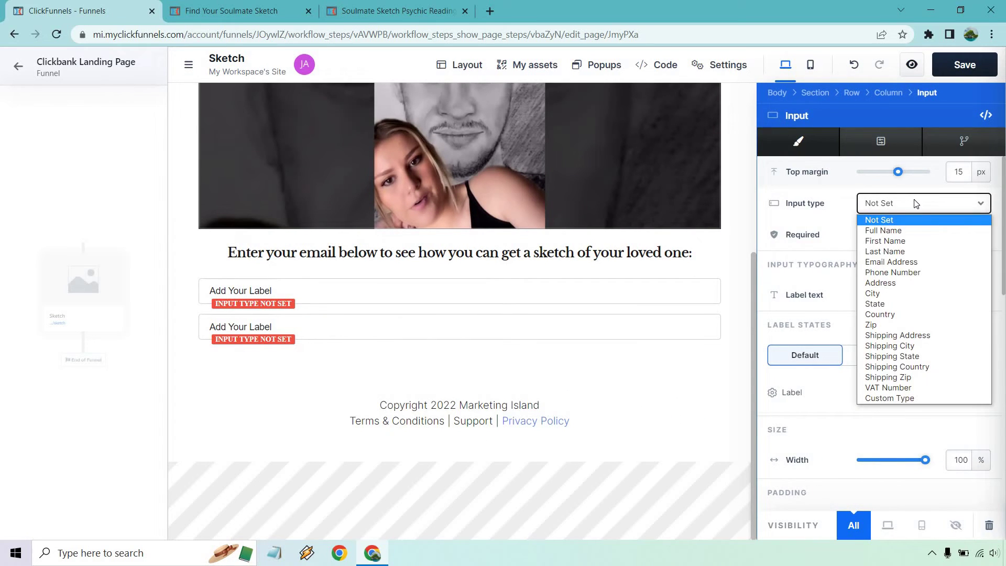
{"action": "left_click", "coordinate": [921, 241]}
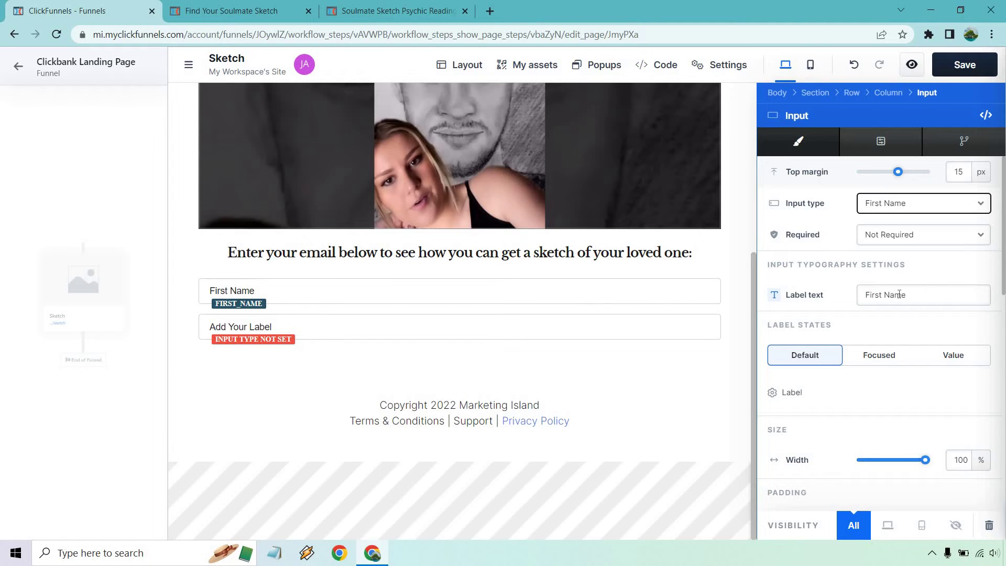
Set the input type of the lower input field to Email Address
{"action": "left_click", "coordinate": [458, 332]}
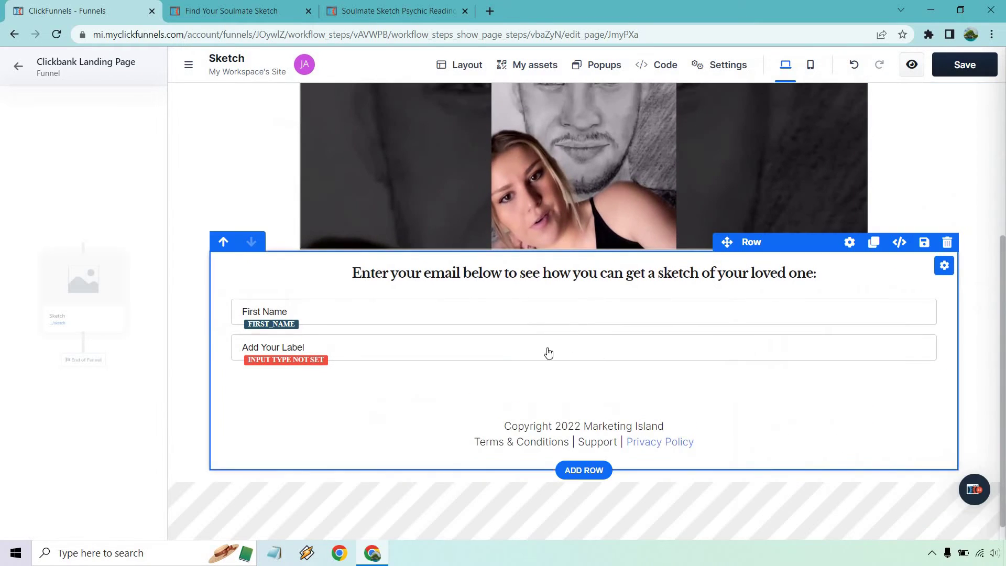
{"action": "left_click", "coordinate": [530, 356]}
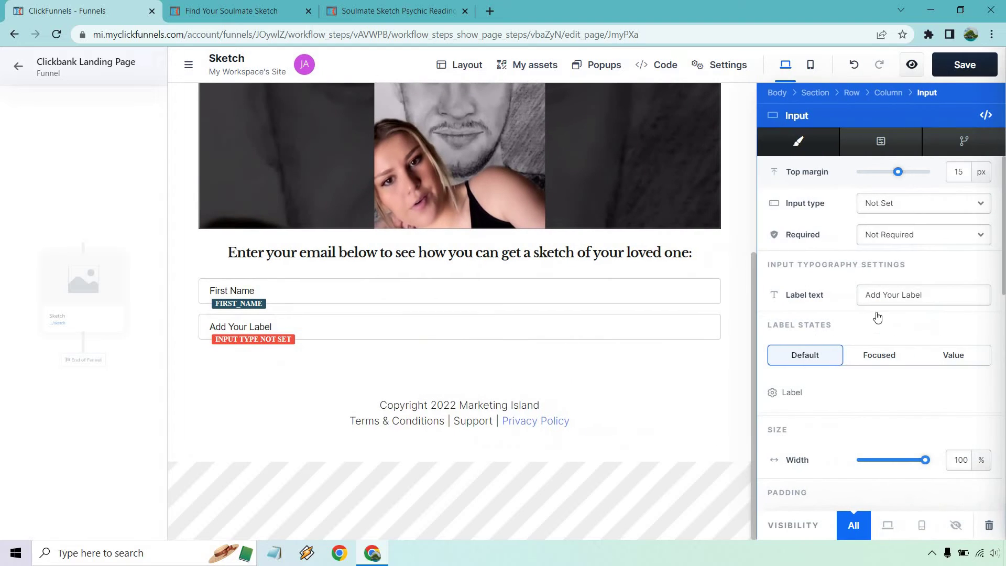
{"action": "left_click", "coordinate": [903, 241]}
{"action": "left_click", "coordinate": [898, 261]}
{"action": "left_click", "coordinate": [891, 209]}
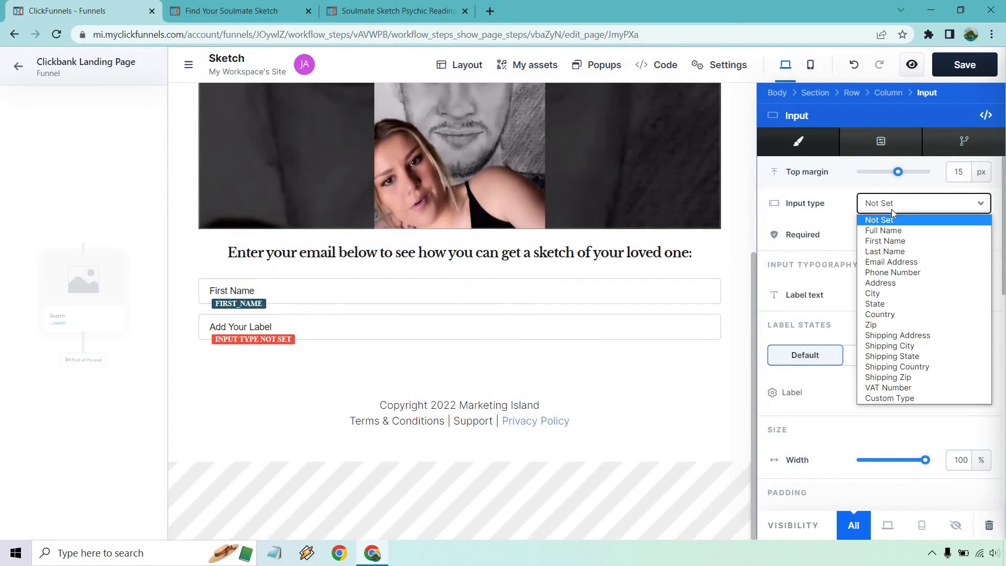
{"action": "left_click", "coordinate": [899, 261]}
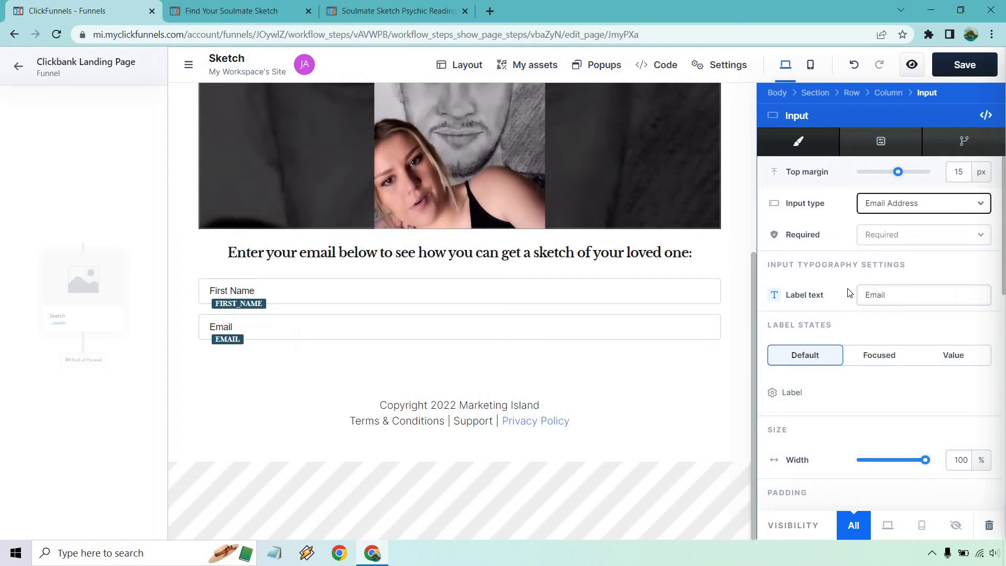
Reduce the width of both the Email and First Name input fields to 50%
{"action": "left_click_drag", "start_coordinate": [927, 463], "coordinate": [897, 461]}
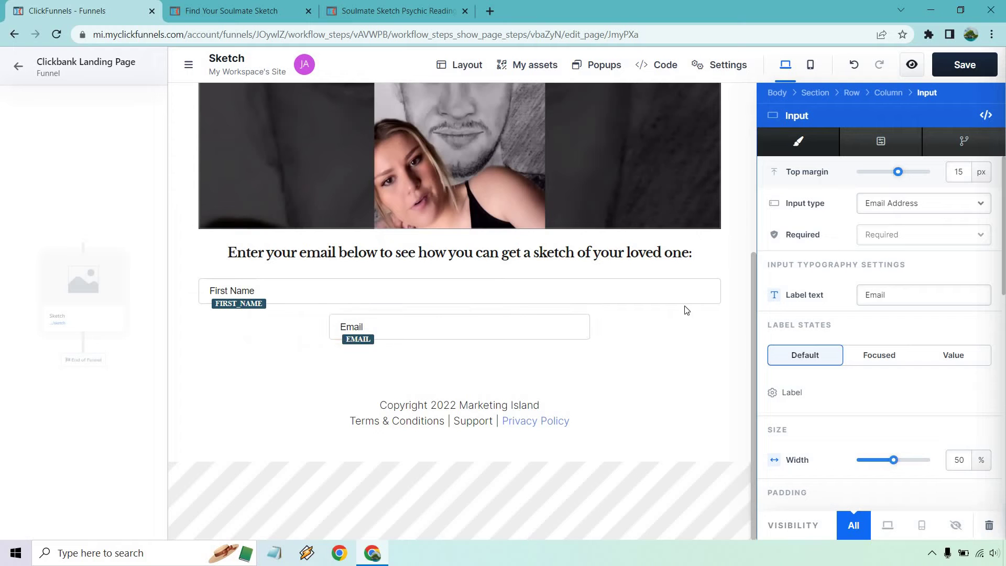
{"action": "left_click", "coordinate": [671, 302]}
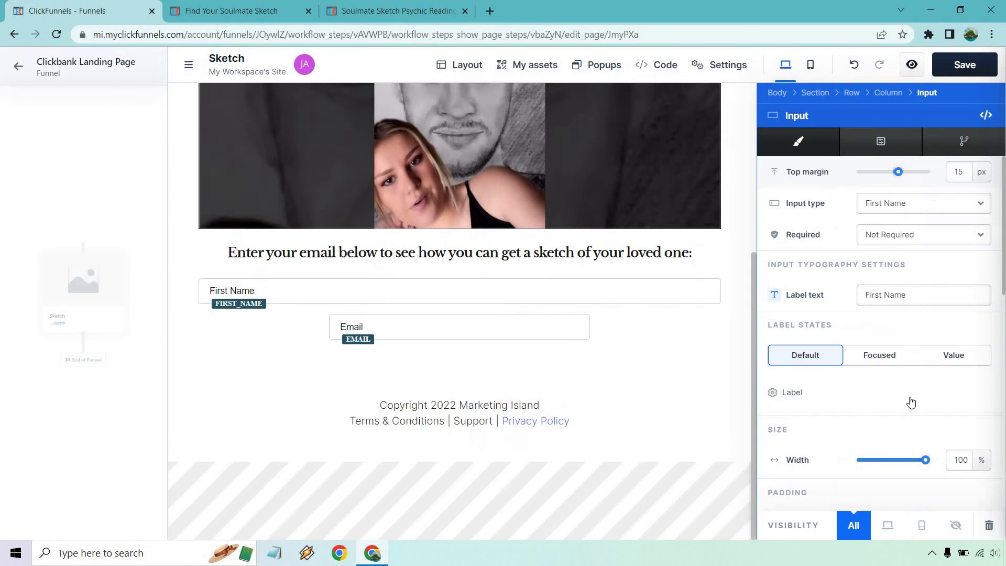
{"action": "left_click_drag", "start_coordinate": [926, 463], "coordinate": [894, 461]}
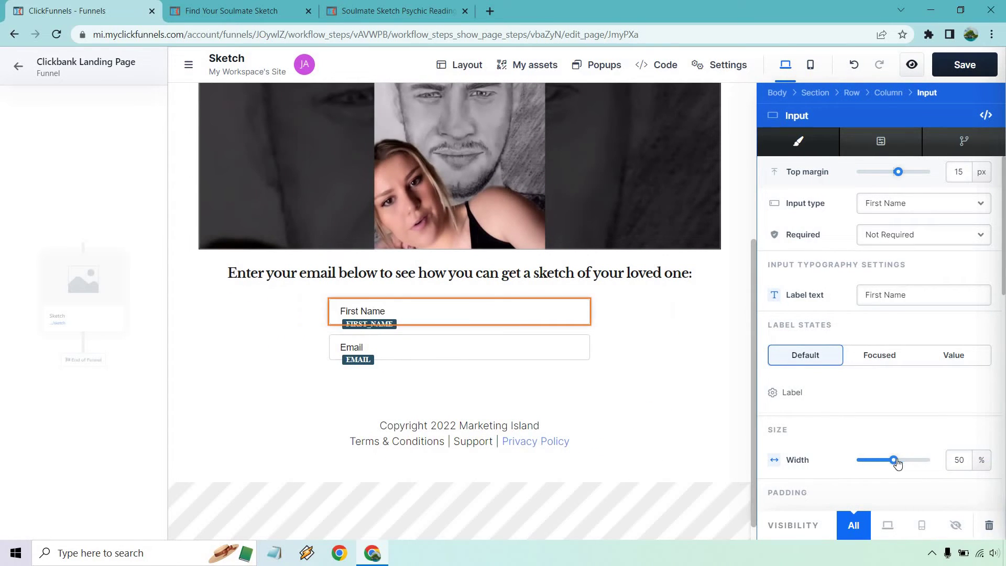
{"action": "left_click", "coordinate": [679, 393]}
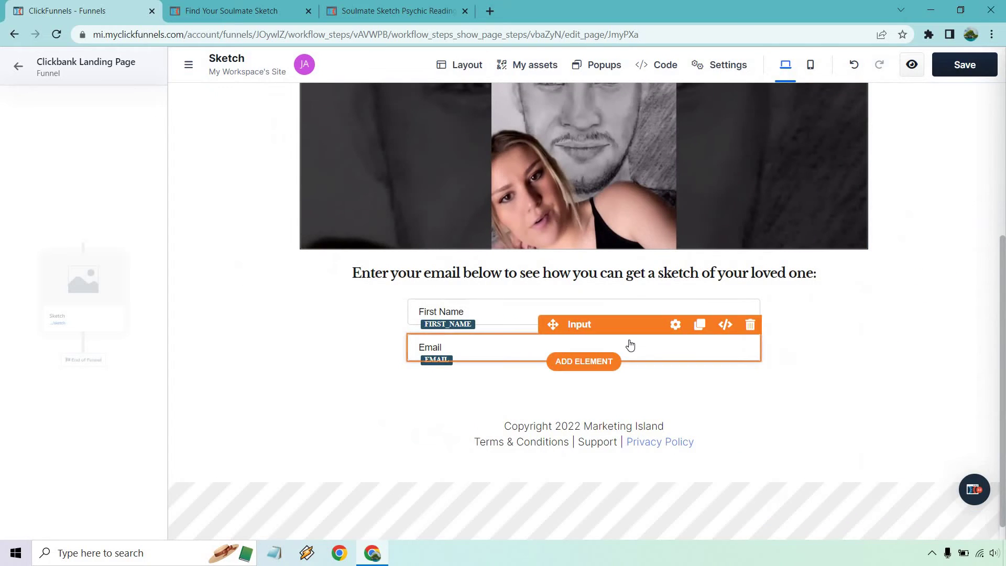
Add a Button element below the Email input field and open its settings
{"action": "left_click", "coordinate": [603, 360]}
{"action": "scroll", "coordinate": [824, 367], "scroll_direction": "down", "scroll_amount": 5}
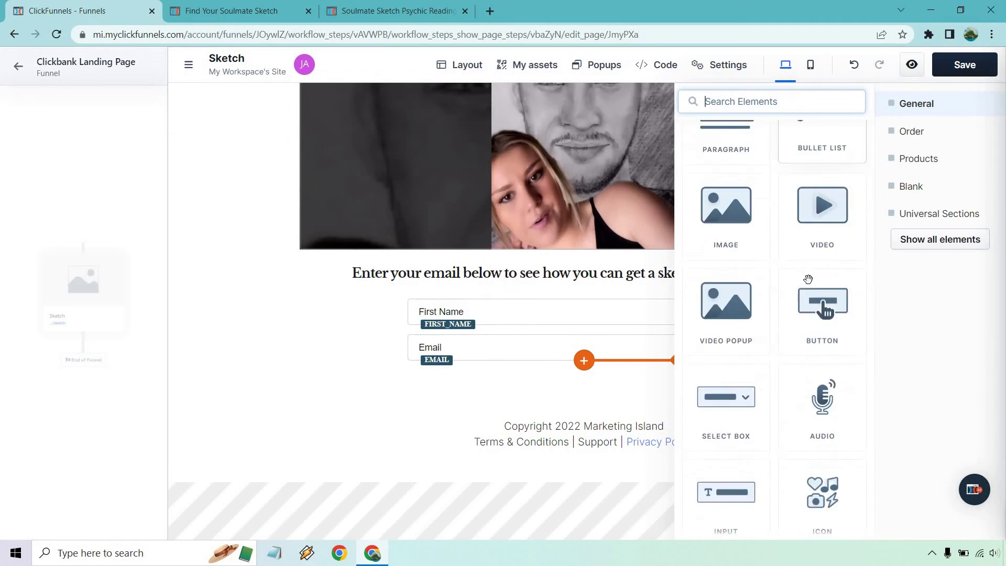
{"action": "scroll", "coordinate": [808, 279], "scroll_direction": "down", "scroll_amount": 2}
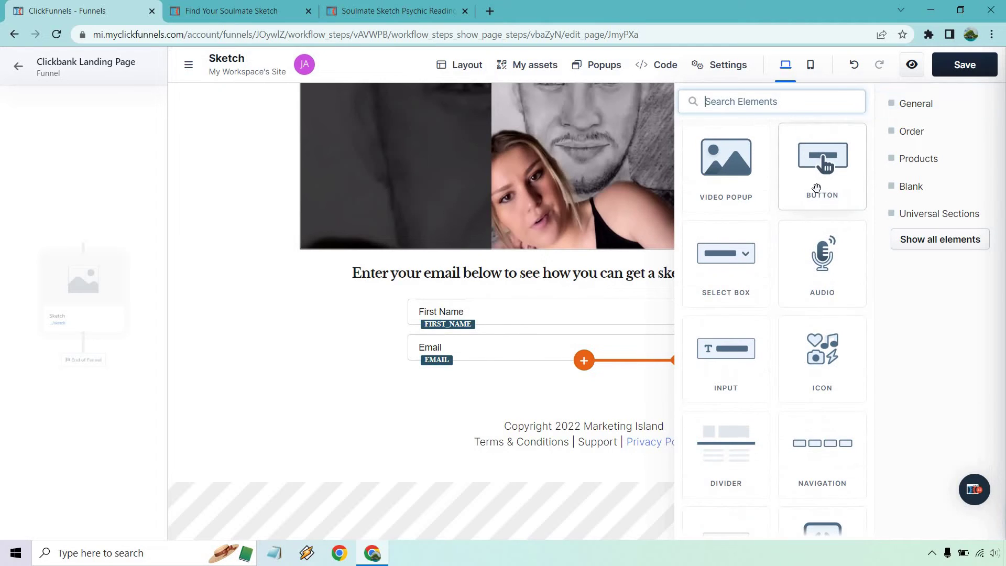
{"action": "left_click", "coordinate": [821, 164]}
{"action": "left_click", "coordinate": [633, 382]}
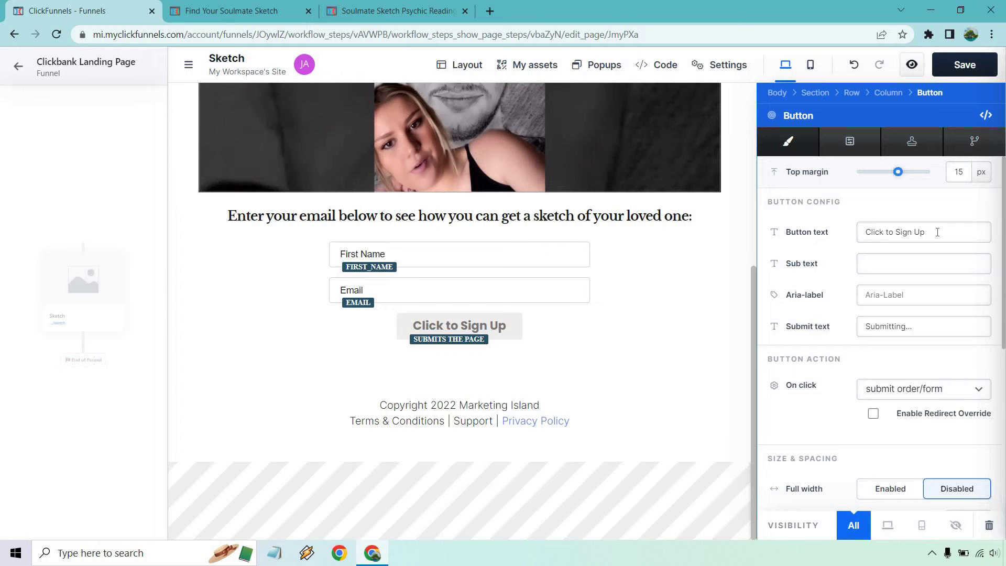
Change the button text to "Click To Continue"
{"action": "left_click", "coordinate": [938, 232]}
{"action": "left_click_drag", "start_coordinate": [923, 231], "coordinate": [885, 225]}
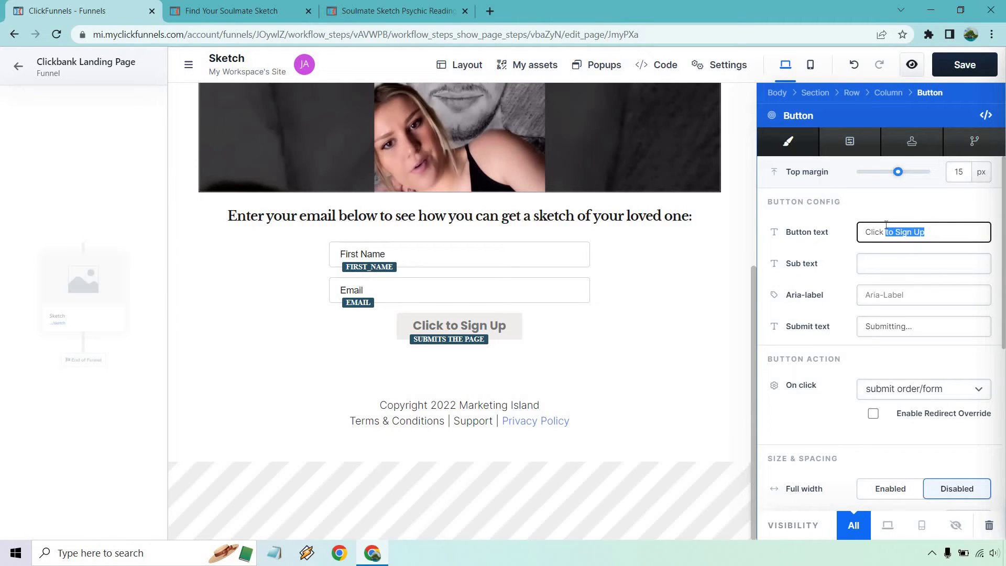
{"action": "type", "text": "To Continue"}
{"action": "left_click", "coordinate": [896, 329]}
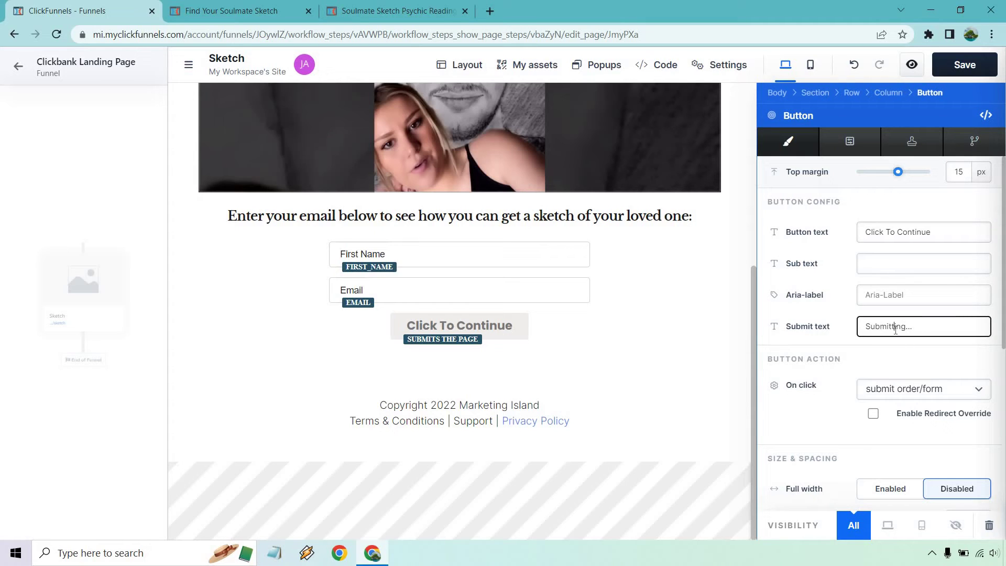
{"action": "left_click", "coordinate": [835, 406]}
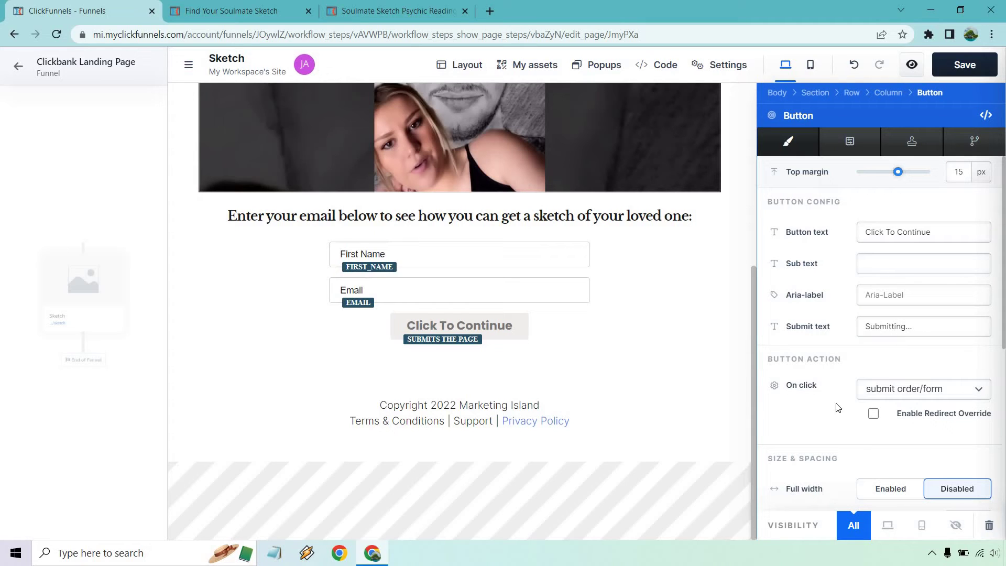
Keep the button's click action as submit order/form and enable its redirect override
{"action": "left_click", "coordinate": [902, 389]}
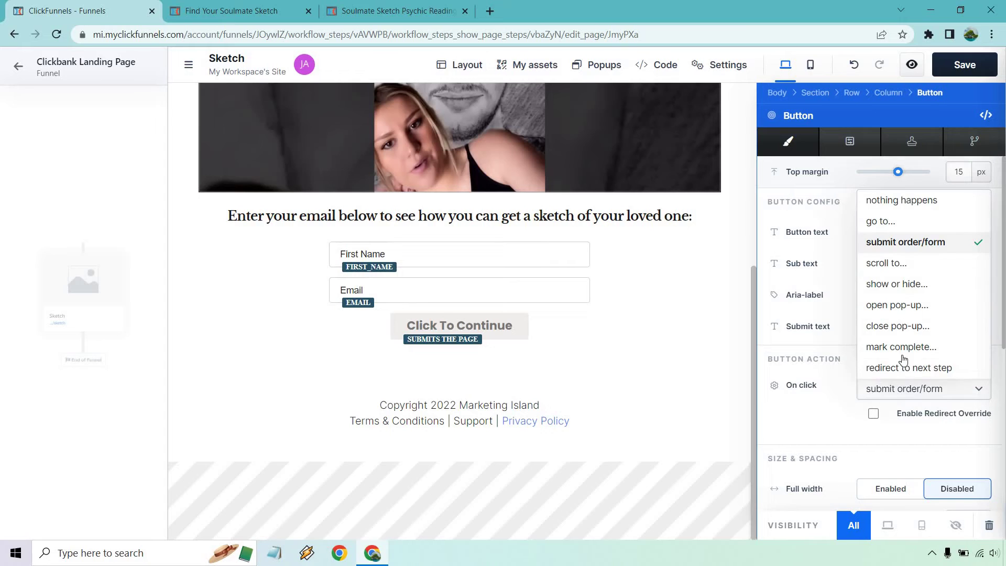
{"action": "left_click", "coordinate": [815, 426]}
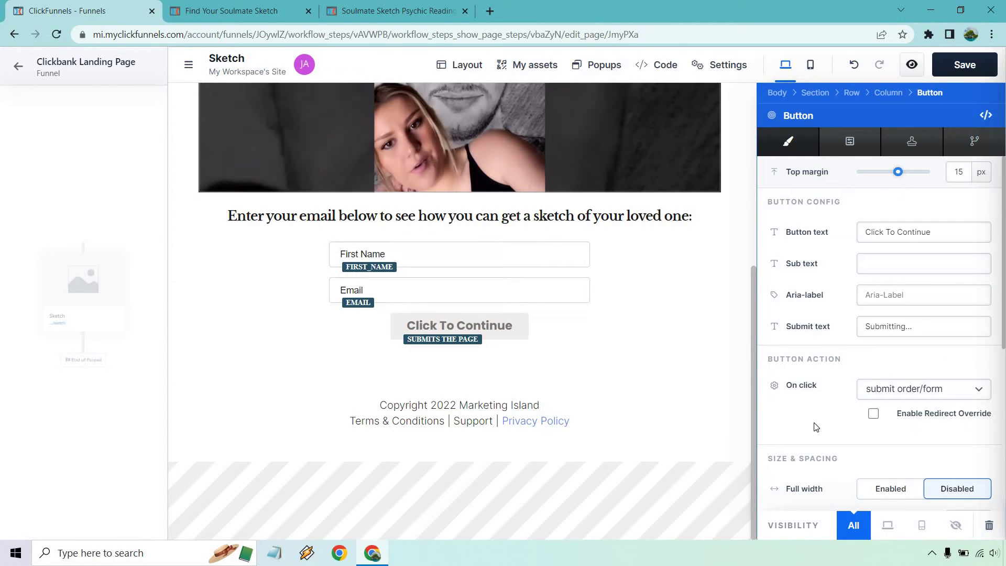
{"action": "left_click", "coordinate": [872, 418]}
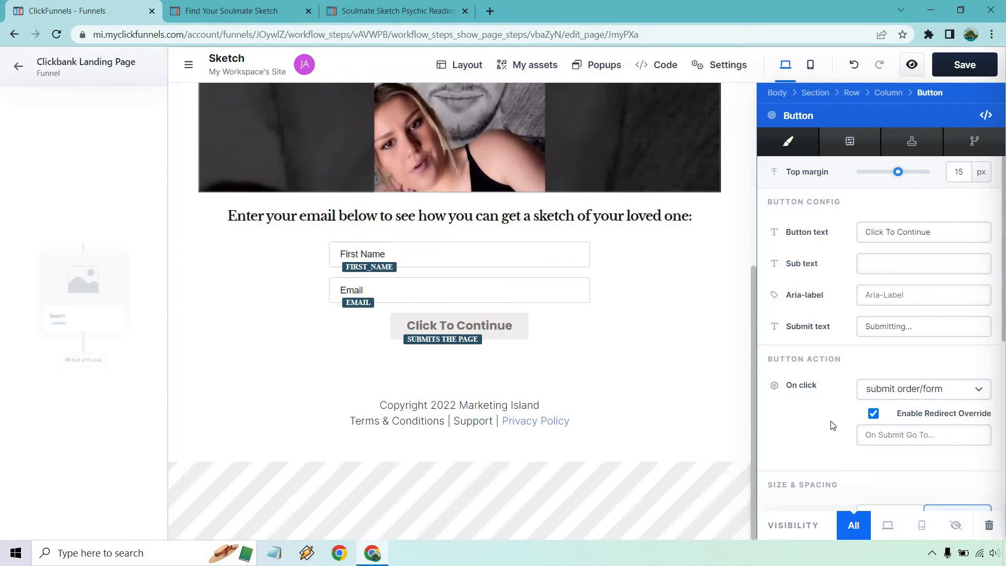
Enter the placeholder affiliate link yourclickbankaffiliatelinkhere.com as the button's redirect address
{"action": "left_click", "coordinate": [246, 10]}
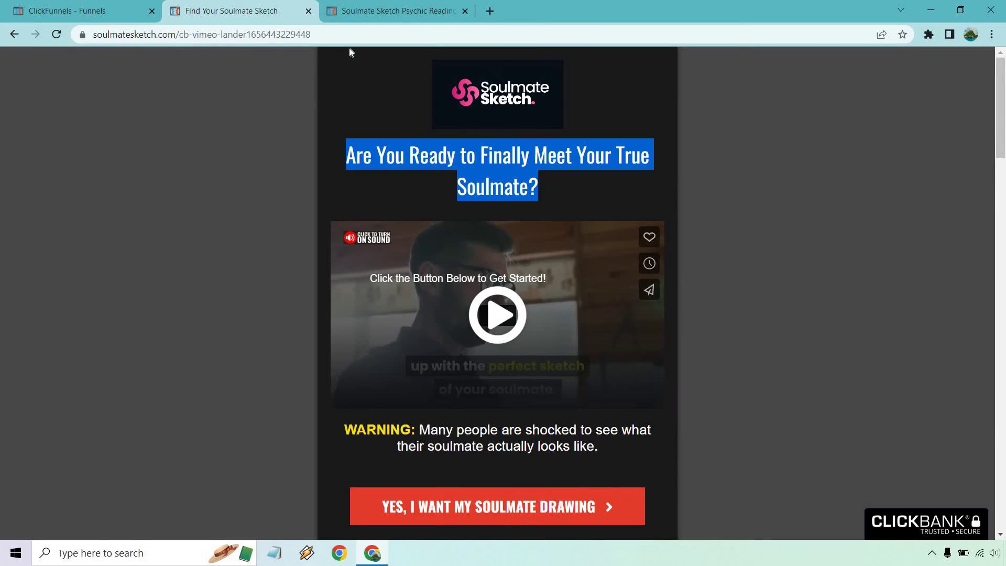
{"action": "left_click", "coordinate": [341, 11]}
{"action": "left_click", "coordinate": [262, 10]}
{"action": "left_click", "coordinate": [68, 11]}
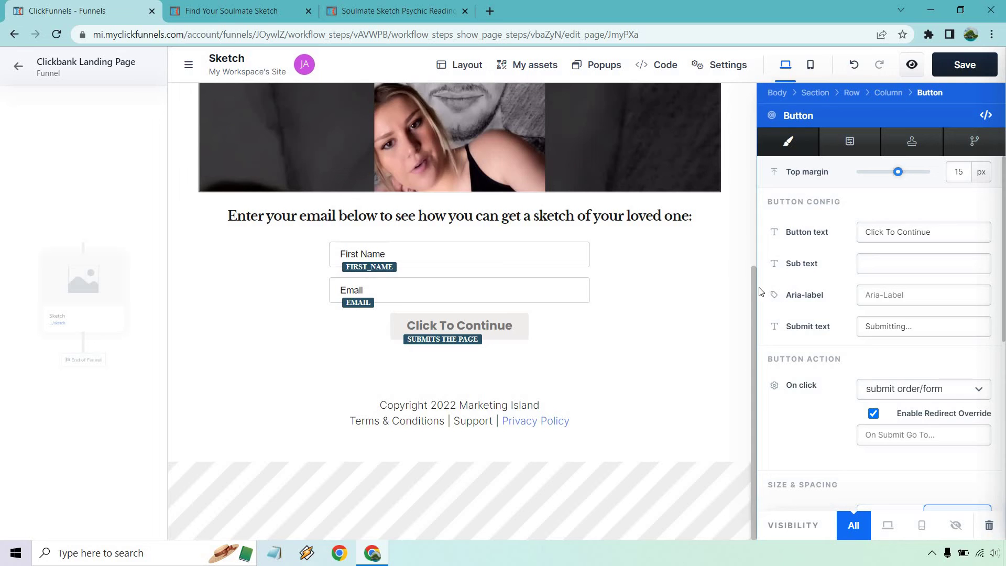
{"action": "left_click", "coordinate": [878, 436]}
{"action": "key", "text": "ctrl+v"}
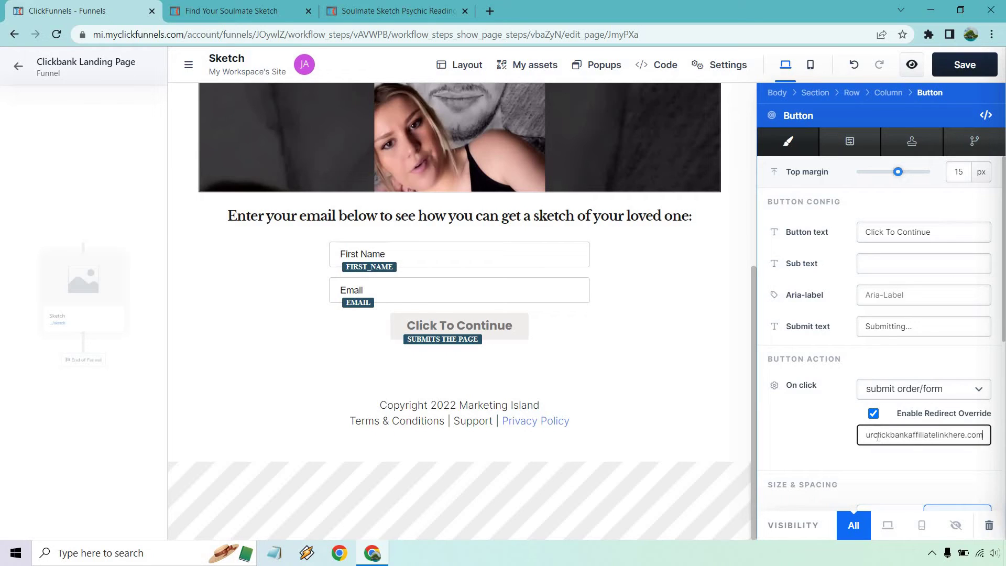
{"action": "left_click_drag", "start_coordinate": [955, 434], "coordinate": [831, 433]}
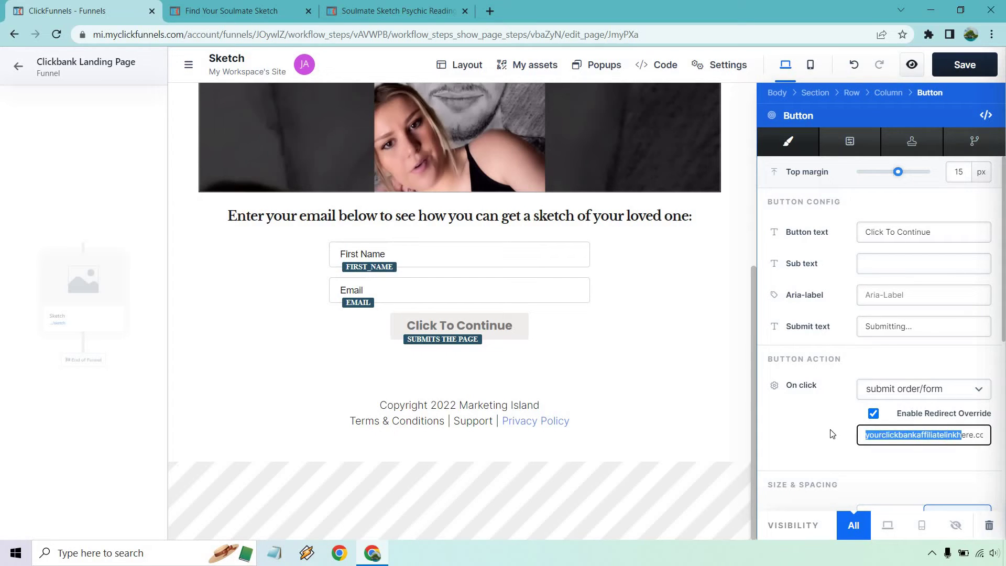
{"action": "left_click", "coordinate": [833, 434]}
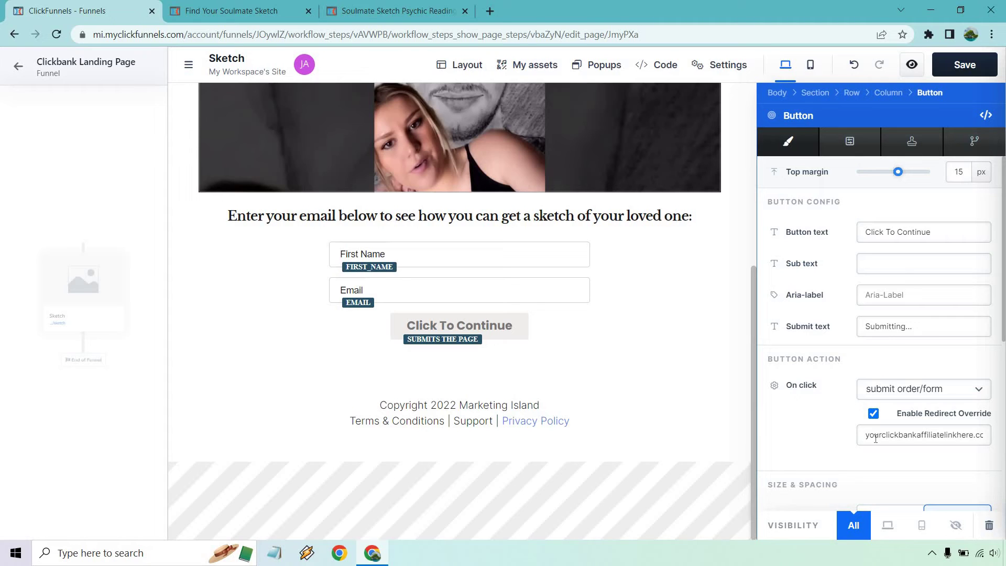
Replace the button's redirect address with the Soulmate Sketch sales page URL copied from its browser tab
{"action": "left_click", "coordinate": [232, 10]}
{"action": "left_click", "coordinate": [241, 33]}
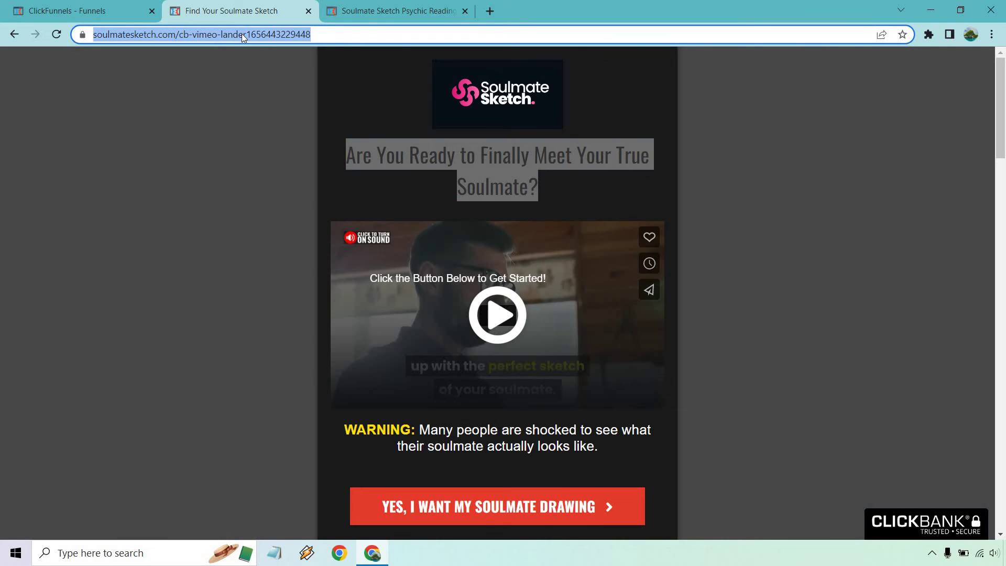
{"action": "left_click", "coordinate": [79, 10]}
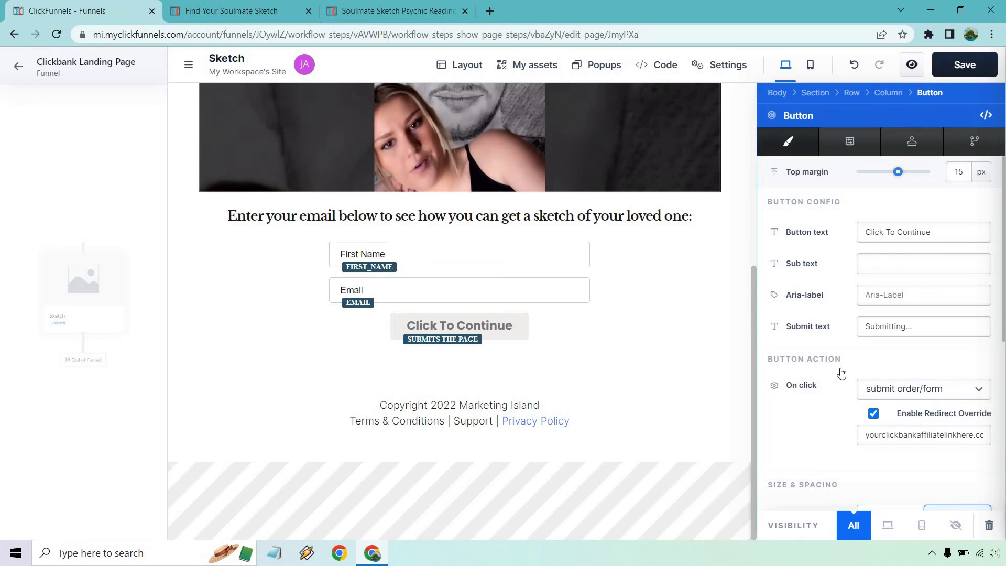
{"action": "left_click", "coordinate": [892, 434]}
{"action": "key", "text": "ctrl+v"}
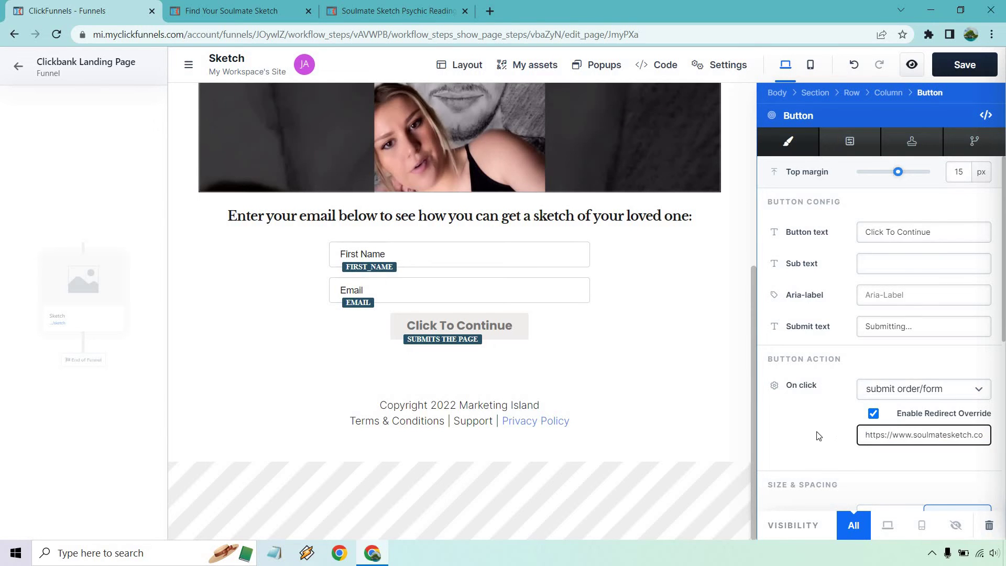
{"action": "left_click", "coordinate": [566, 350]}
{"action": "left_click", "coordinate": [631, 328]}
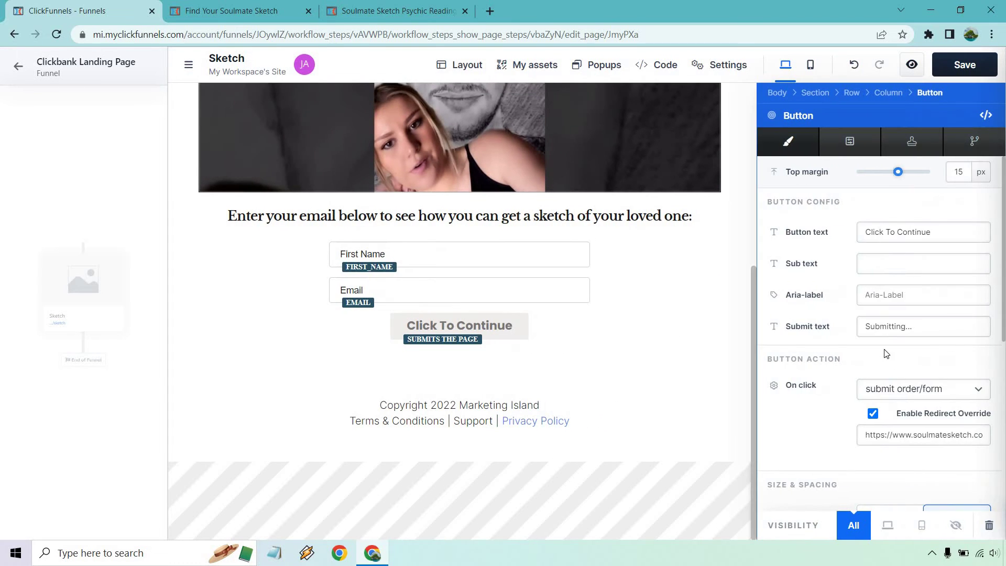
Try button style 2 on the Click To Continue button and apply style 3 instead
{"action": "scroll", "coordinate": [880, 352], "scroll_direction": "down", "scroll_amount": 4}
{"action": "scroll", "coordinate": [881, 352], "scroll_direction": "down", "scroll_amount": 2}
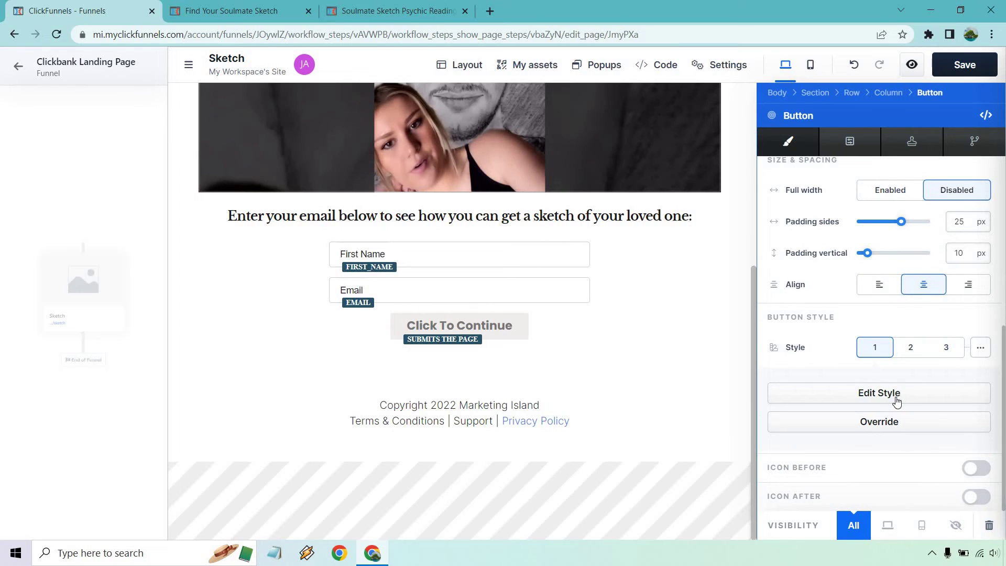
{"action": "left_click", "coordinate": [912, 350]}
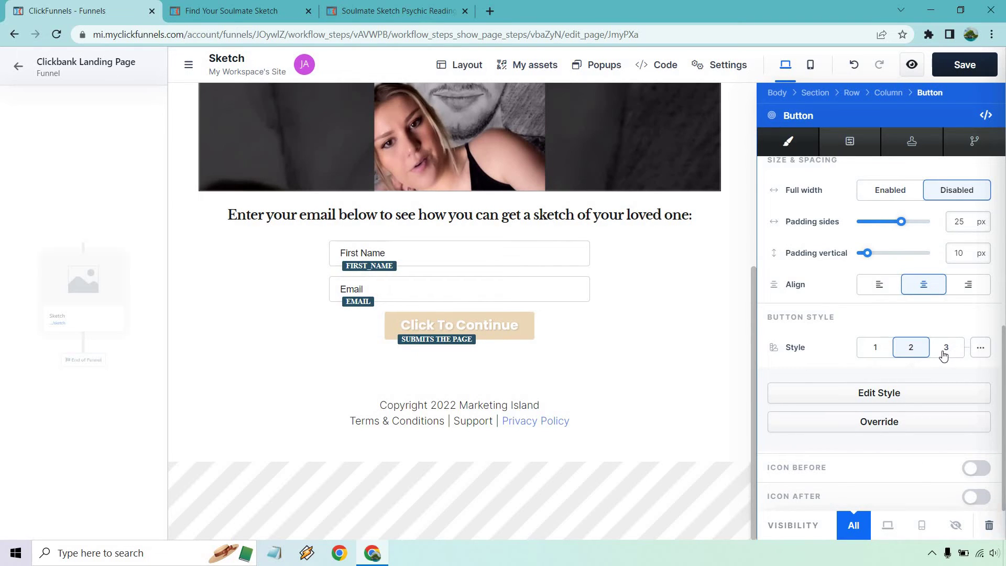
{"action": "left_click", "coordinate": [945, 353]}
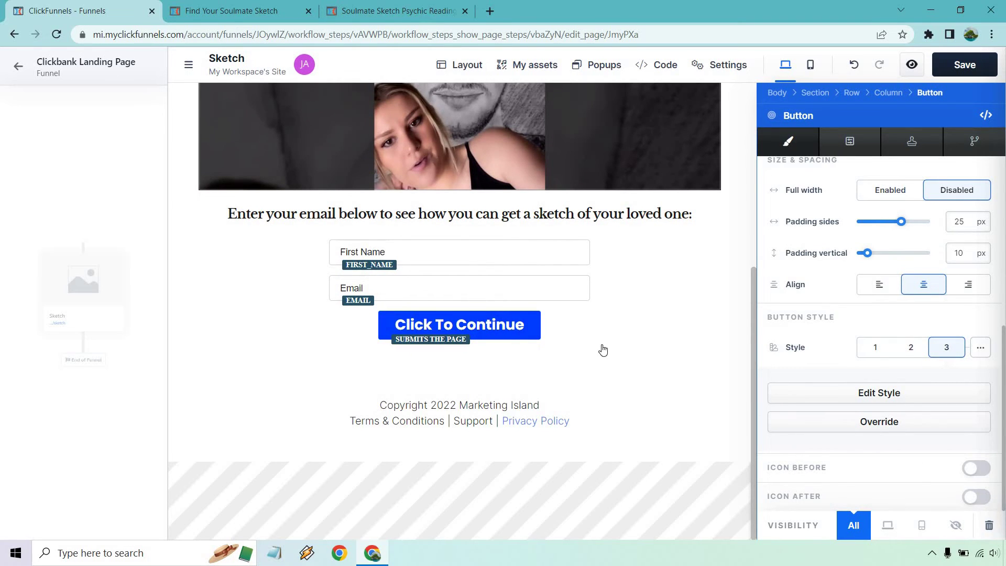
{"action": "left_click", "coordinate": [603, 350]}
{"action": "left_click", "coordinate": [638, 342]}
Enlarge the Click To Continue button by setting its side padding to 40 px and increasing its vertical padding
{"action": "scroll", "coordinate": [954, 395], "scroll_direction": "down", "scroll_amount": 5}
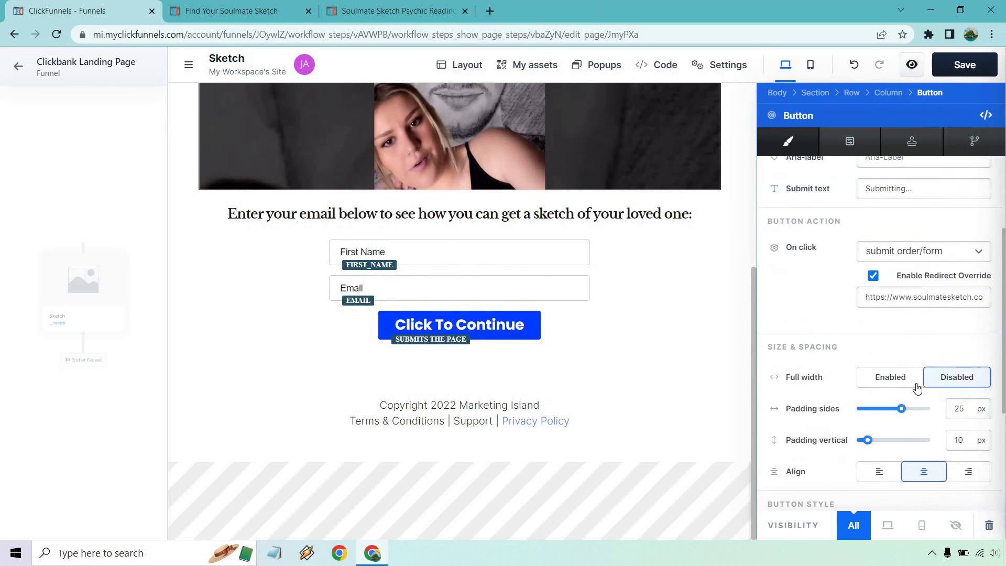
{"action": "left_click_drag", "start_coordinate": [902, 285], "coordinate": [928, 284]}
{"action": "left_click_drag", "start_coordinate": [867, 317], "coordinate": [876, 318]}
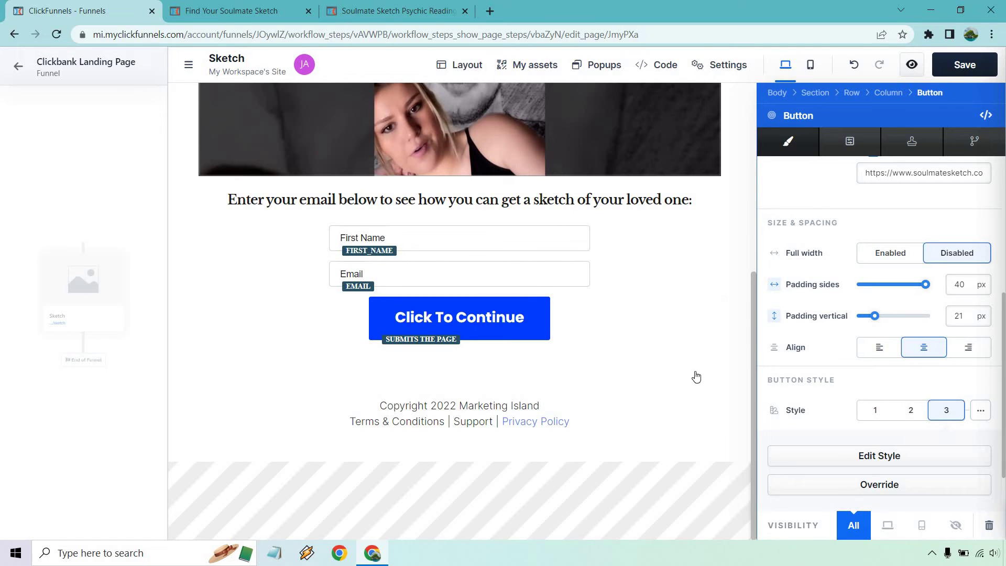
{"action": "left_click_drag", "start_coordinate": [874, 318], "coordinate": [872, 316]}
{"action": "left_click", "coordinate": [750, 401]}
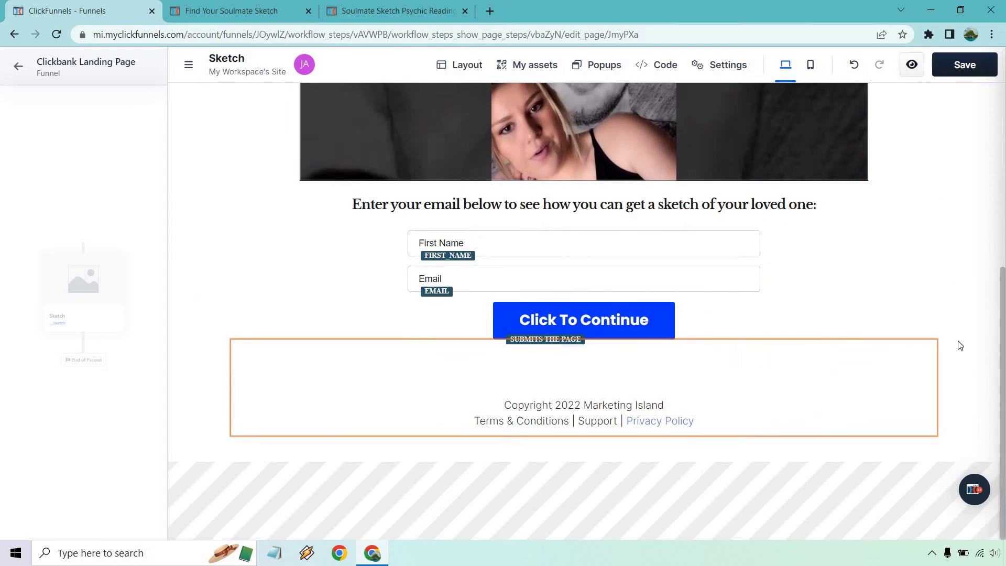
Delete the First Name input field so the form asks only for an email, and save the page
{"action": "scroll", "coordinate": [989, 296], "scroll_direction": "up", "scroll_amount": 5}
{"action": "scroll", "coordinate": [990, 303], "scroll_direction": "up", "scroll_amount": 1}
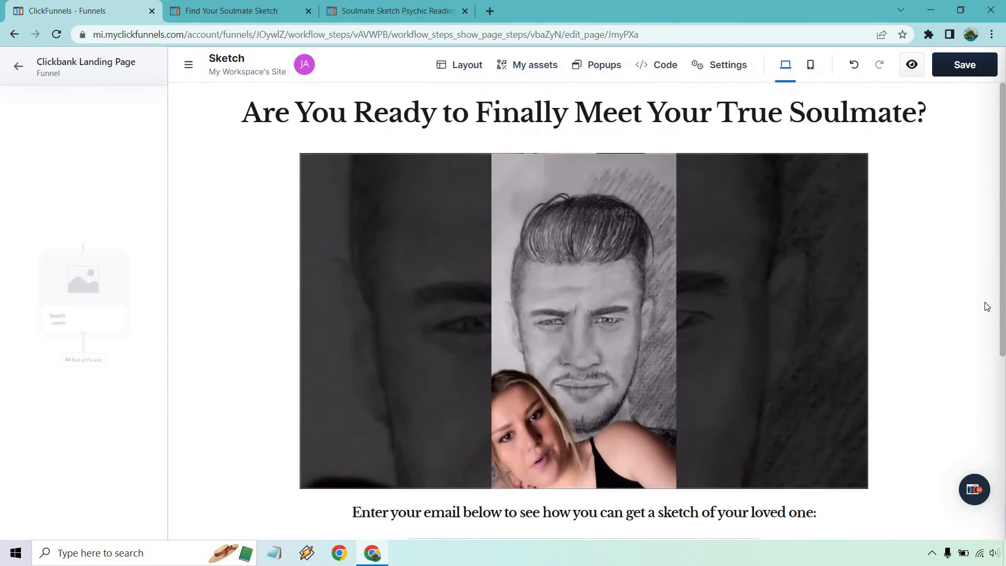
{"action": "scroll", "coordinate": [980, 257], "scroll_direction": "down", "scroll_amount": 4}
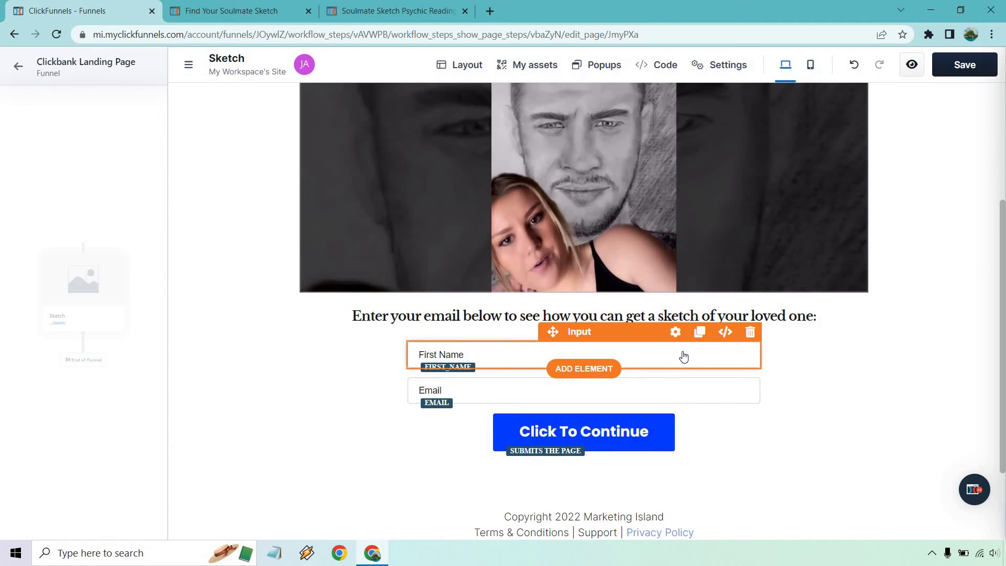
{"action": "left_click", "coordinate": [749, 332]}
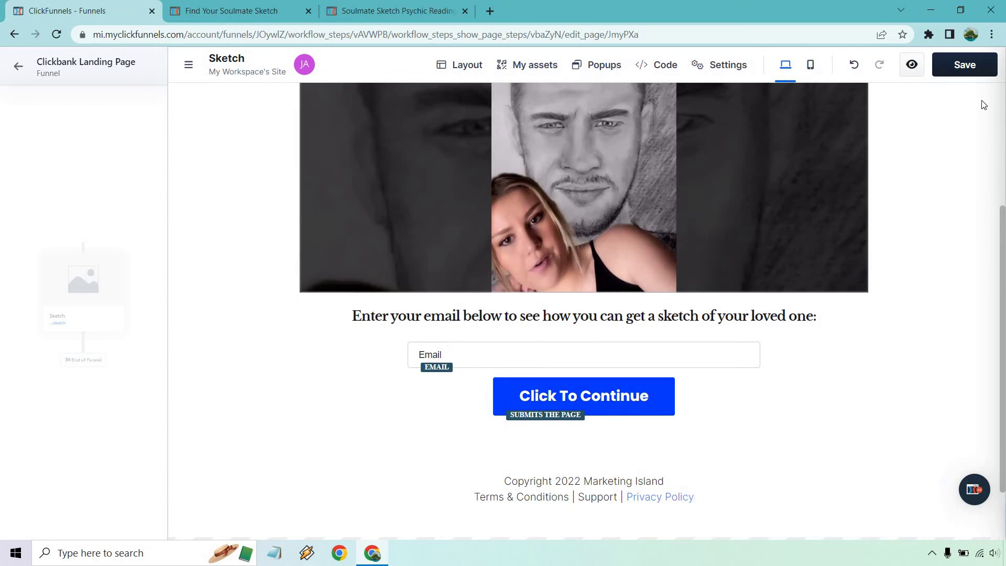
{"action": "left_click", "coordinate": [968, 65]}
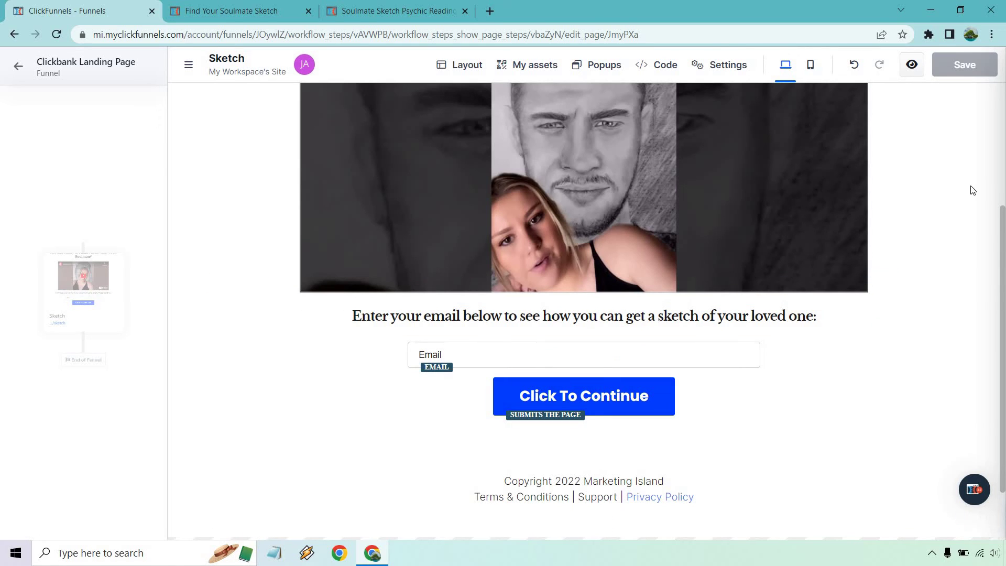
Preview the saved landing page and submit its email form to test the redirect to the offer
{"action": "scroll", "coordinate": [966, 194], "scroll_direction": "up", "scroll_amount": 4}
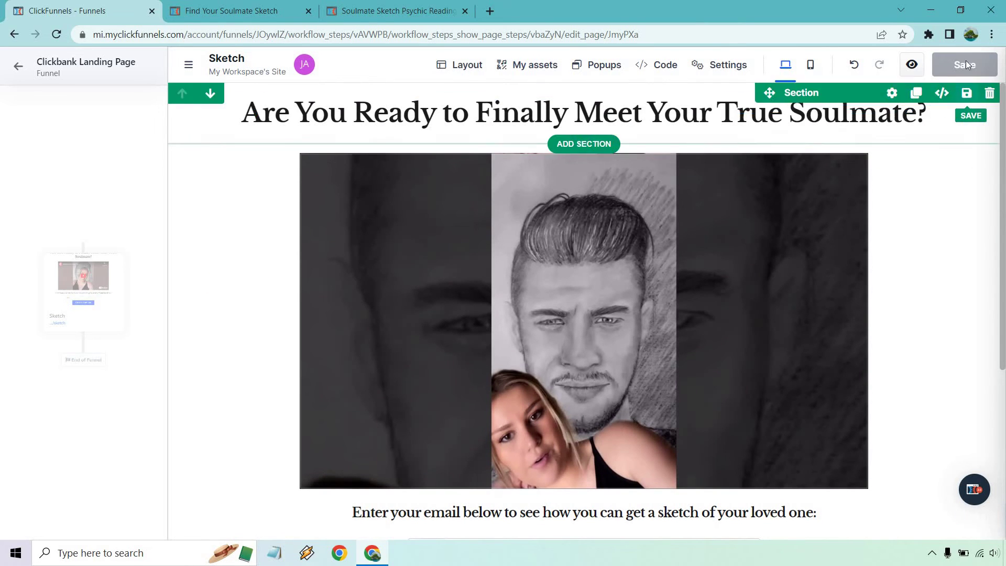
{"action": "left_click", "coordinate": [912, 64]}
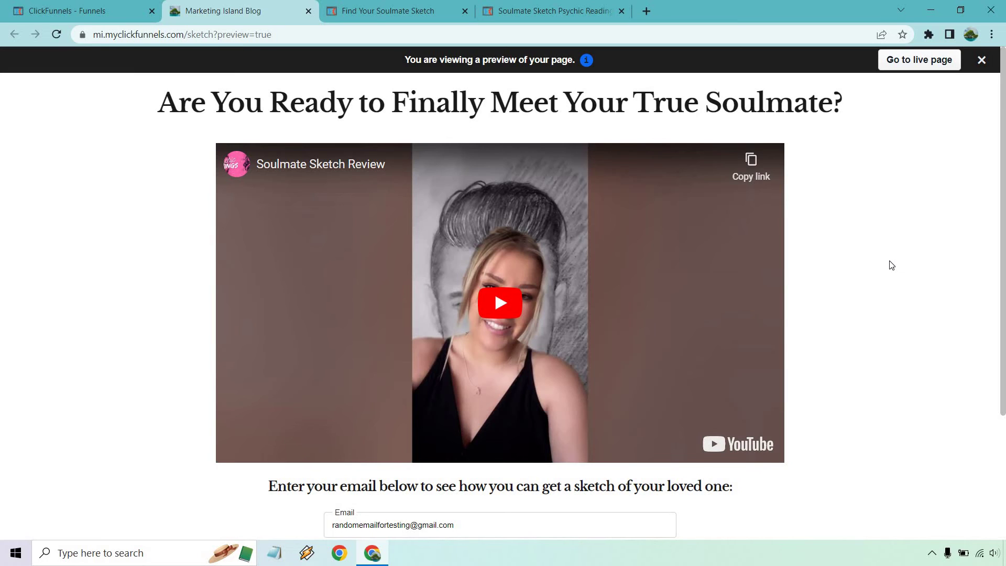
{"action": "scroll", "coordinate": [892, 265], "scroll_direction": "down", "scroll_amount": 2}
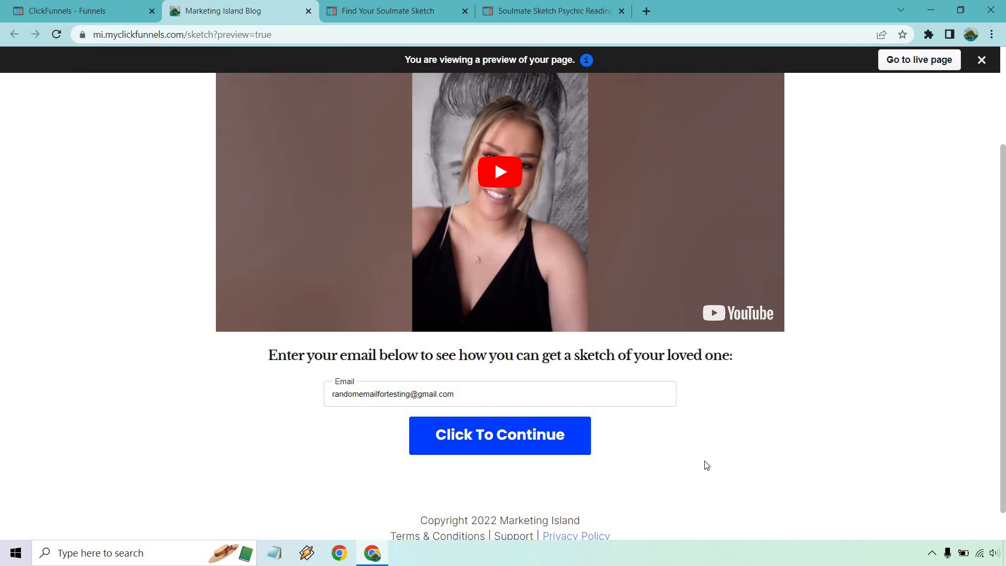
{"action": "left_click", "coordinate": [513, 450]}
{"action": "left_click", "coordinate": [338, 5]}
{"action": "left_click", "coordinate": [258, 4]}
{"action": "left_click", "coordinate": [504, 436]}
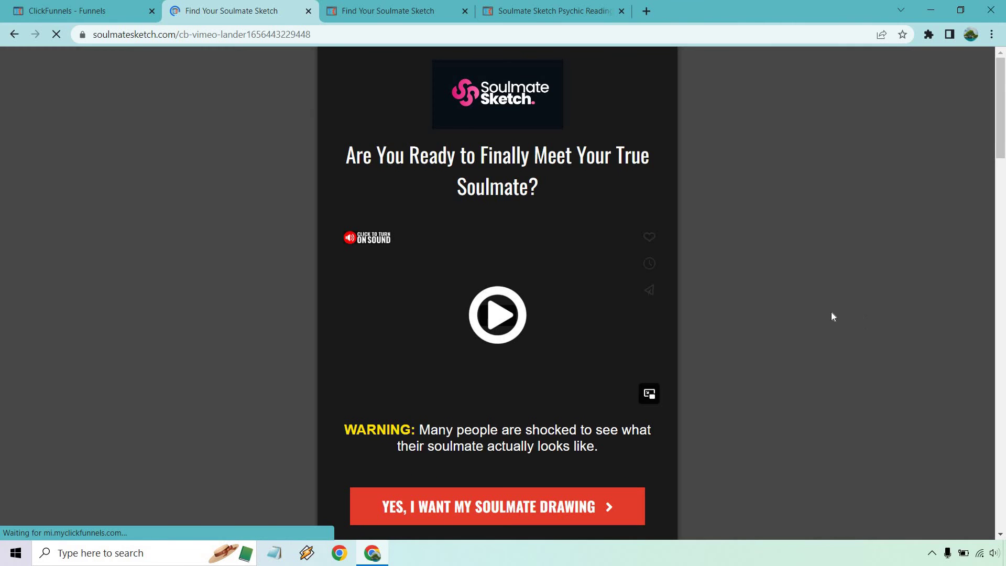
Briefly play the video on the Soulmate Sketch sales page and review its sample sketches and warning text
{"action": "left_click", "coordinate": [494, 309]}
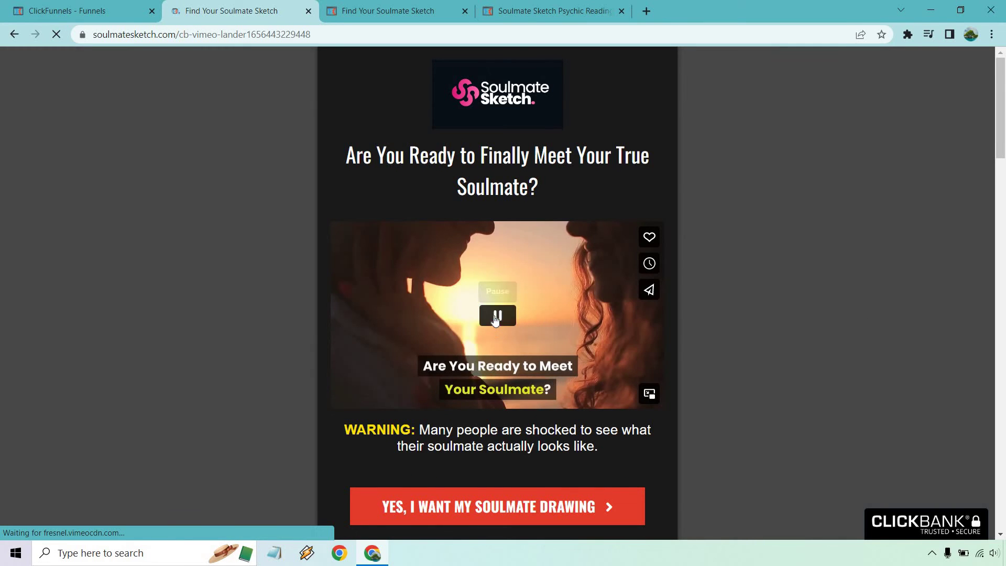
{"action": "left_click", "coordinate": [494, 311]}
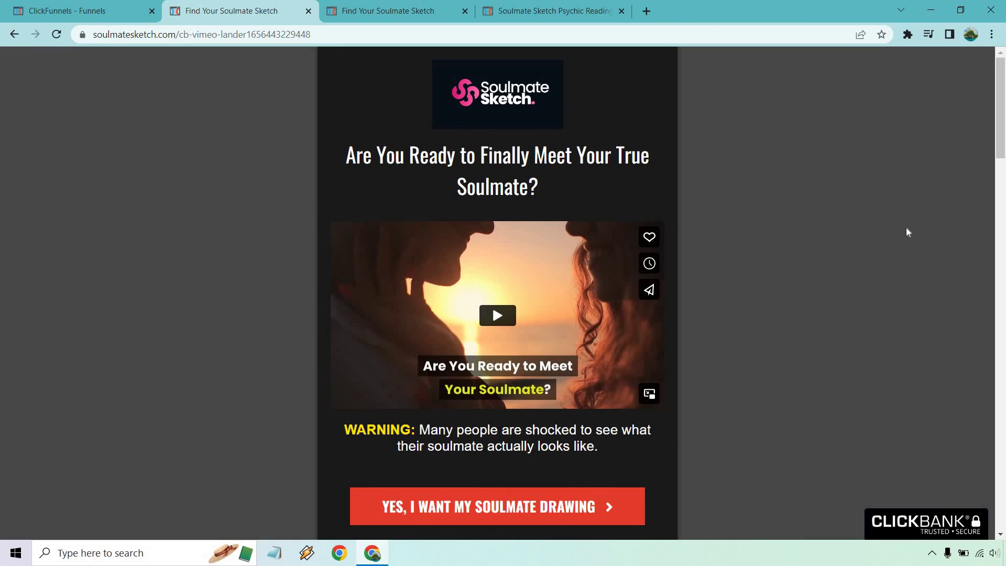
{"action": "scroll", "coordinate": [907, 228], "scroll_direction": "down", "scroll_amount": 4}
{"action": "scroll", "coordinate": [906, 227], "scroll_direction": "up", "scroll_amount": 4}
{"action": "scroll", "coordinate": [907, 227], "scroll_direction": "down", "scroll_amount": 20}
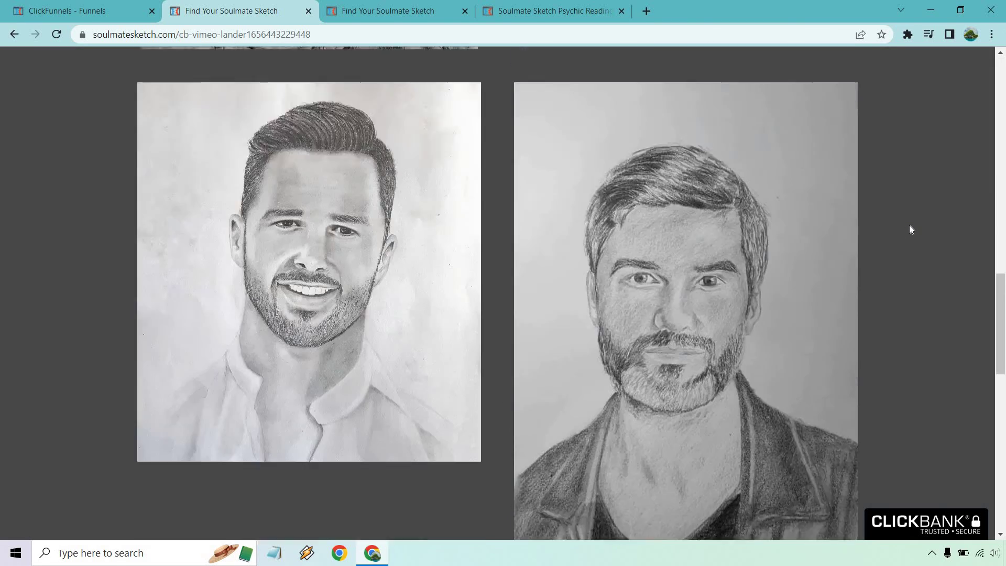
{"action": "scroll", "coordinate": [926, 236], "scroll_direction": "down", "scroll_amount": 10}
{"action": "scroll", "coordinate": [941, 237], "scroll_direction": "up", "scroll_amount": 20}
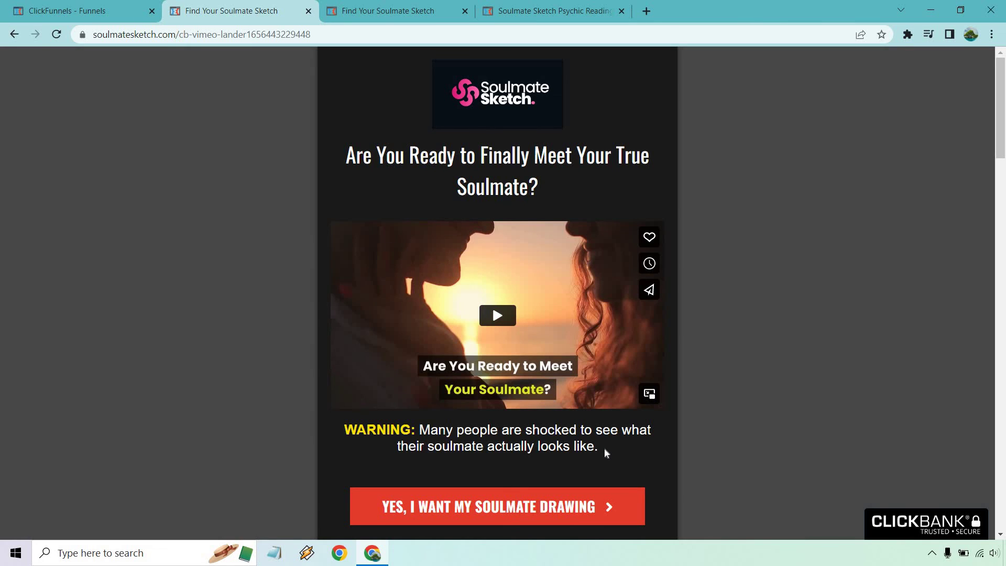
{"action": "left_click_drag", "start_coordinate": [604, 449], "coordinate": [345, 429]}
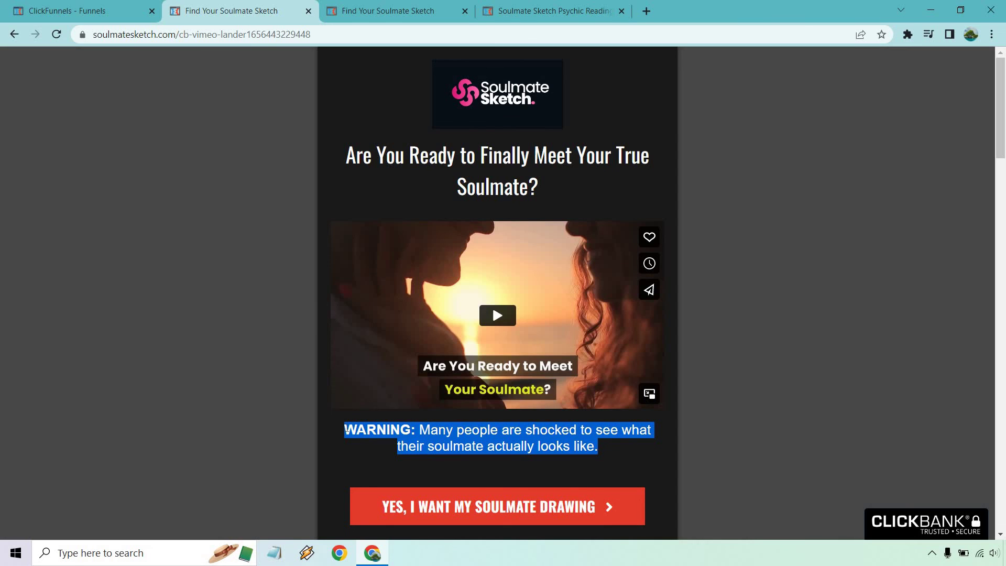
{"action": "left_click", "coordinate": [800, 323]}
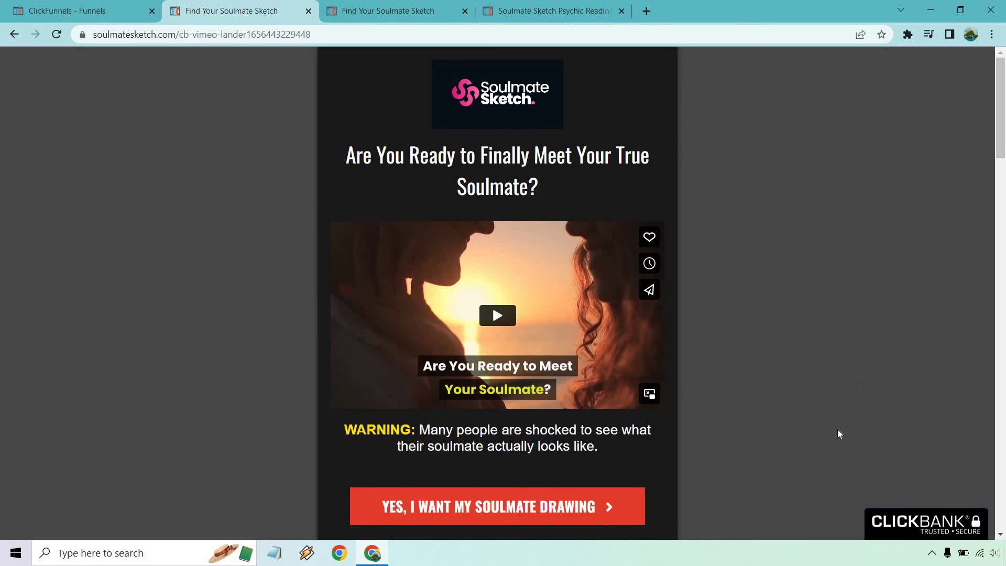